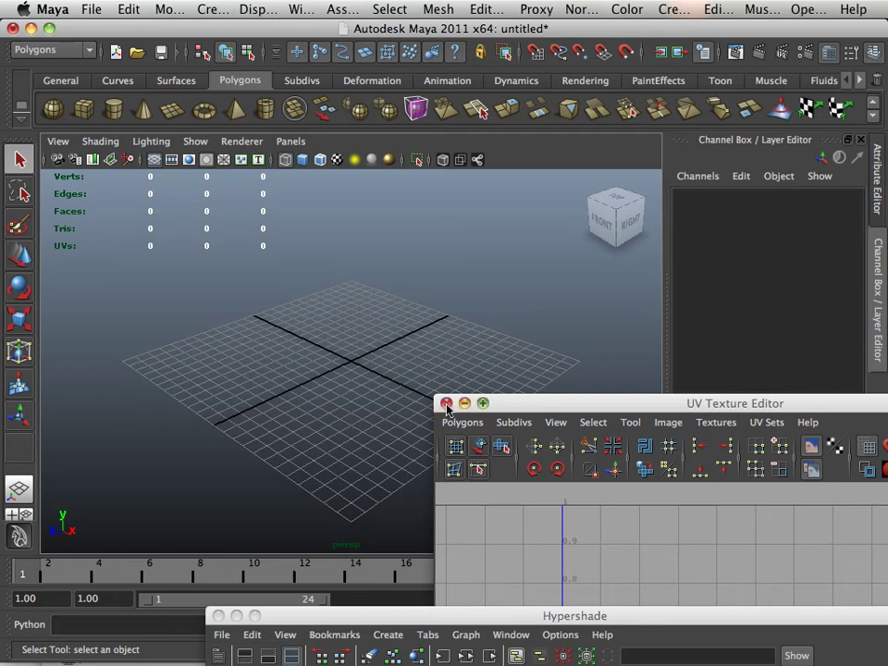
Step: Open the Hypershade window and reposition it so its texture area and work area are in view
{"action": "left_click_drag", "start_coordinate": [335, 613], "coordinate": [234, 200]}
{"action": "left_click", "coordinate": [460, 275]}
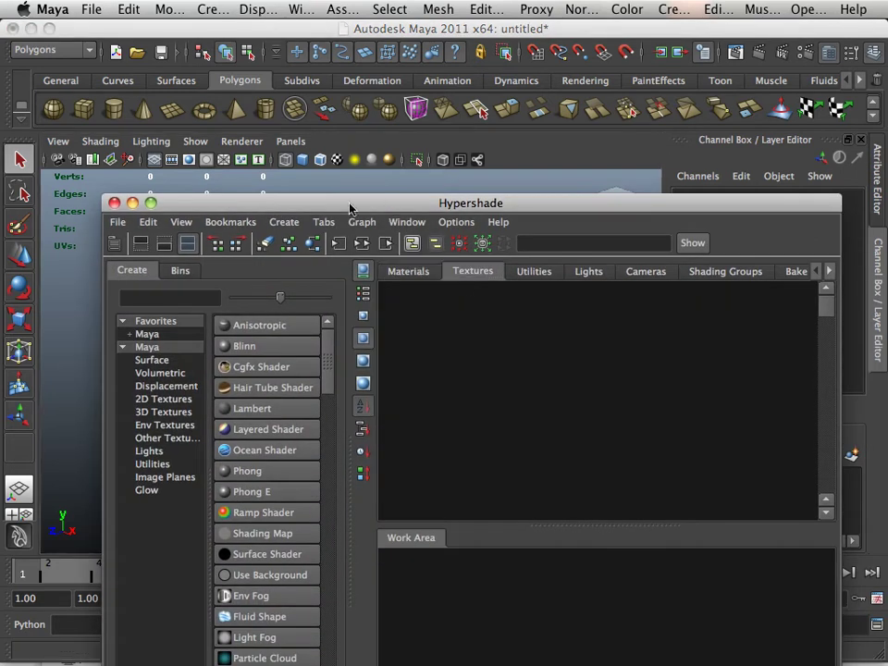
{"action": "left_click", "coordinate": [298, 10]}
{"action": "mouse_move", "coordinate": [351, 56]}
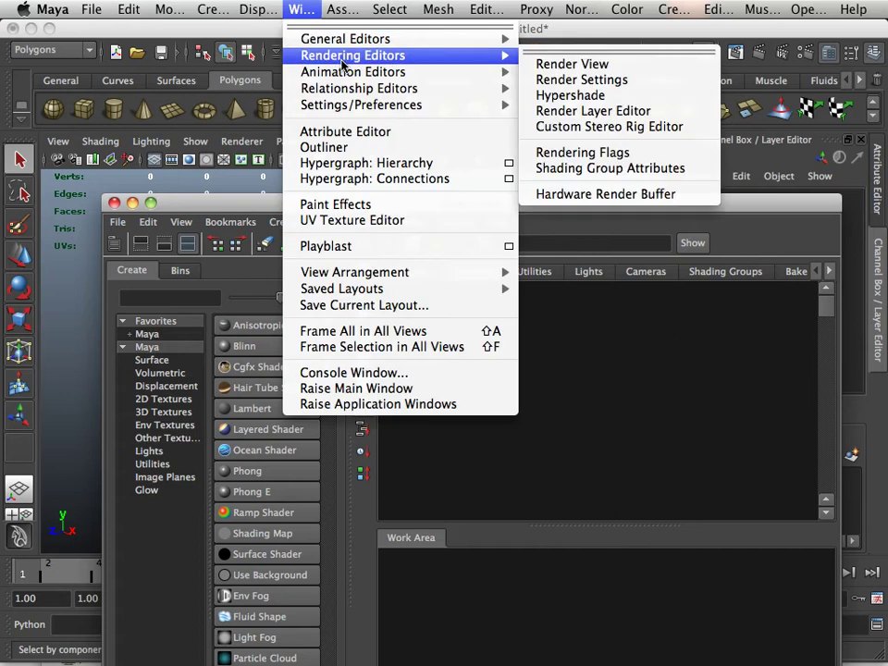
{"action": "left_click", "coordinate": [616, 95]}
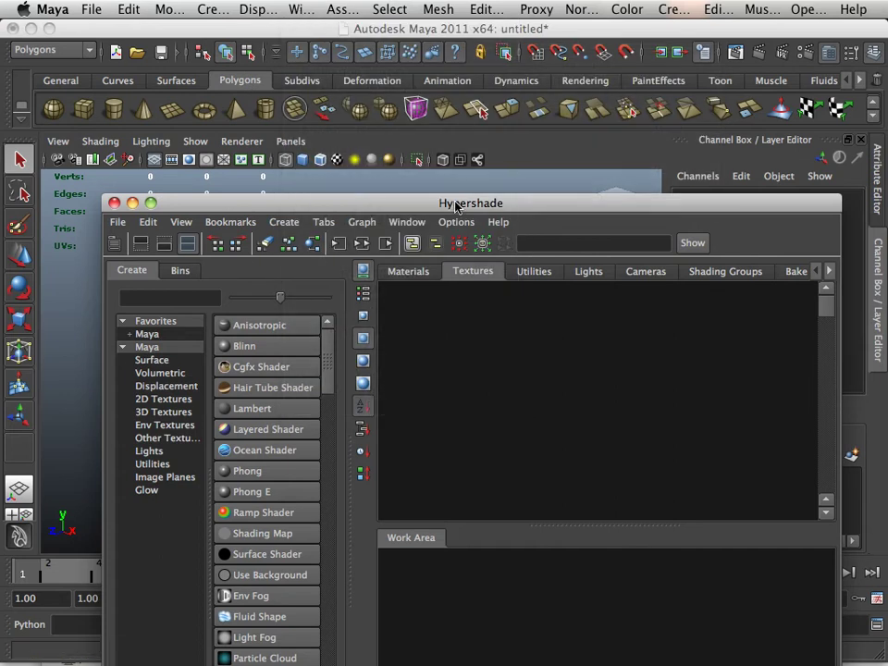
{"action": "left_click_drag", "start_coordinate": [458, 205], "coordinate": [380, 120]}
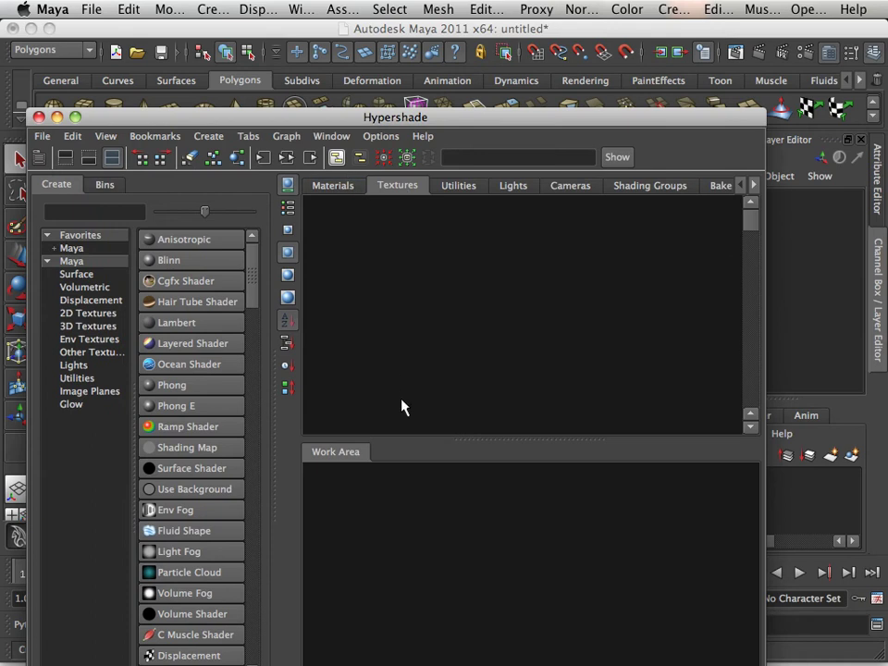
Step: Switch to Finder and import Check_128.tif from the UVs folder into the Hypershade's textures
{"action": "mouse_move", "coordinate": [189, 659]}
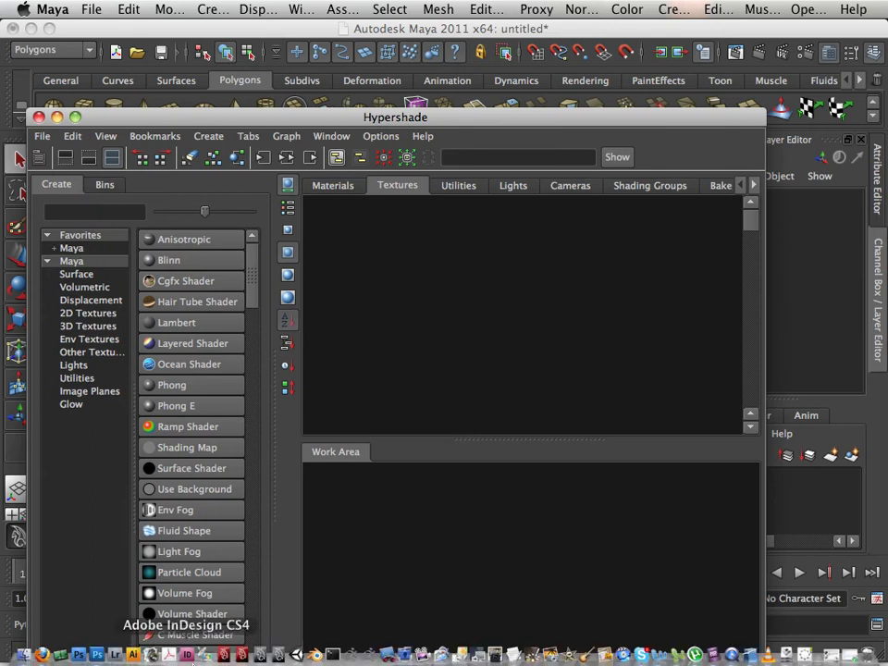
{"action": "left_click", "coordinate": [16, 653]}
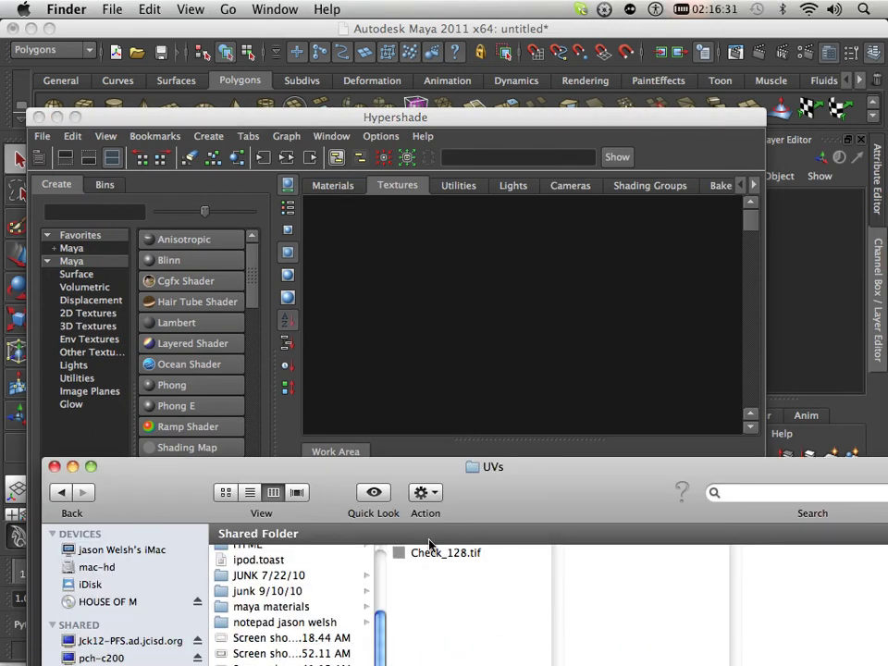
{"action": "left_click_drag", "start_coordinate": [523, 466], "coordinate": [519, 404]}
{"action": "left_click_drag", "start_coordinate": [441, 500], "coordinate": [543, 291]}
{"action": "left_click_drag", "start_coordinate": [521, 431], "coordinate": [461, 661]}
{"action": "left_click", "coordinate": [445, 358]}
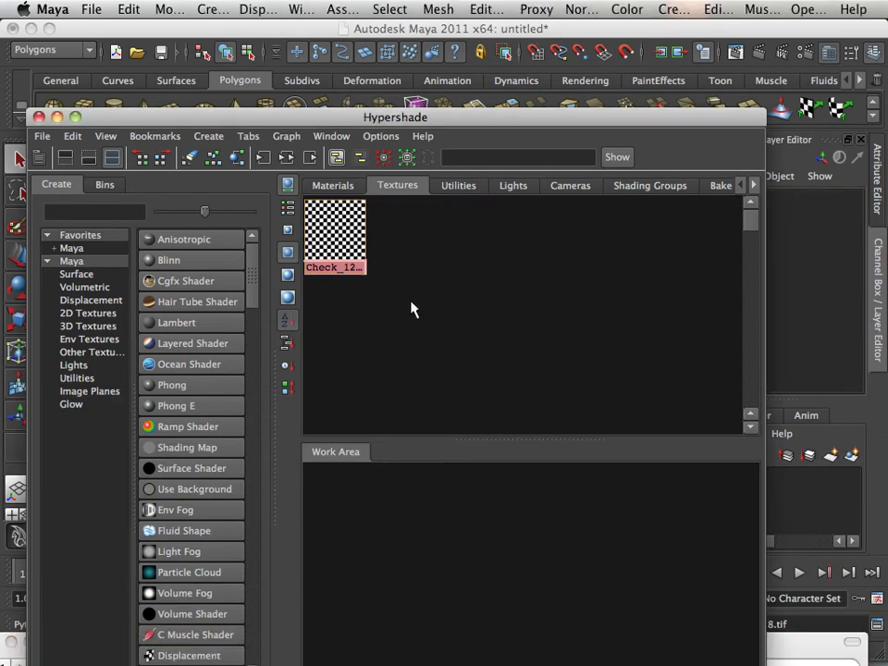
Step: Create a Lambert material, connect the Check_128_1 texture to its default input, and space the two nodes apart in the work area
{"action": "left_click", "coordinate": [178, 322]}
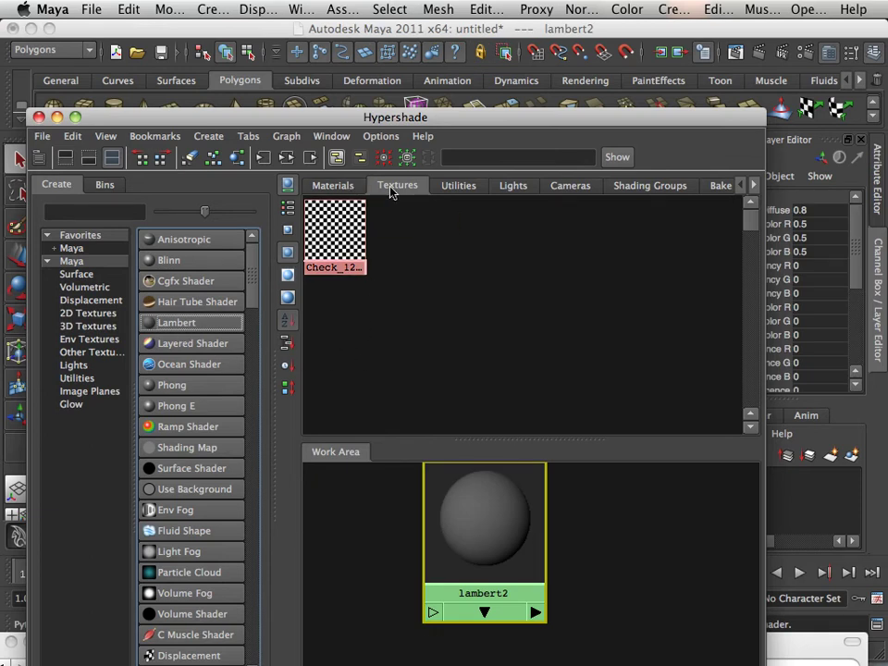
{"action": "middle_click_drag", "start_coordinate": [335, 231], "coordinate": [511, 556]}
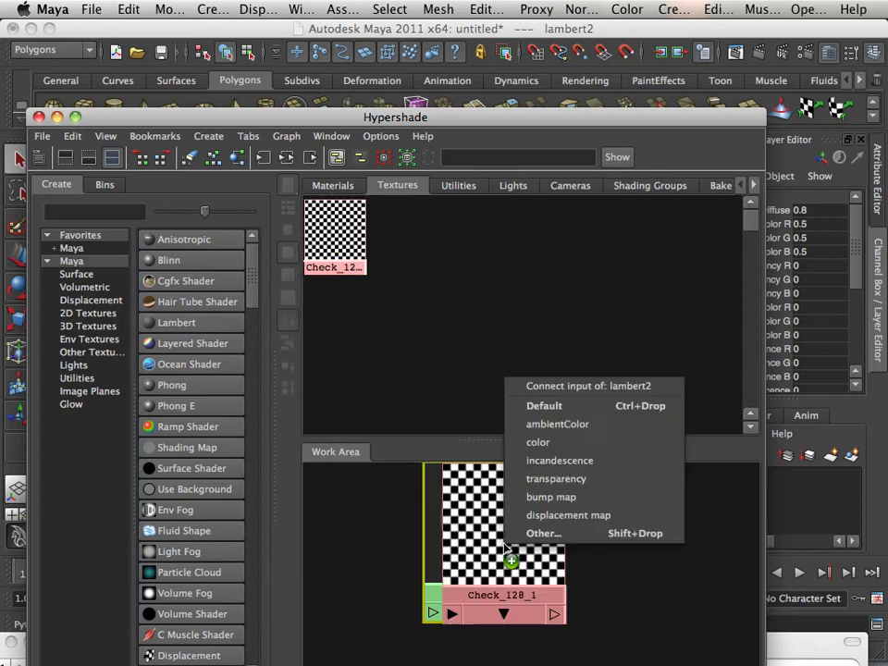
{"action": "left_click", "coordinate": [551, 409]}
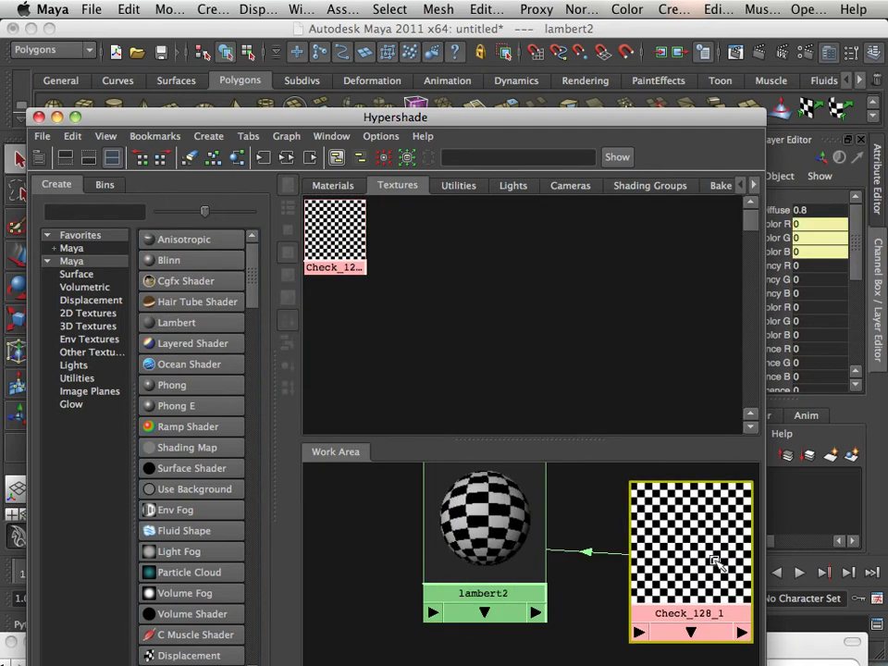
{"action": "left_click_drag", "start_coordinate": [541, 542], "coordinate": [452, 567]}
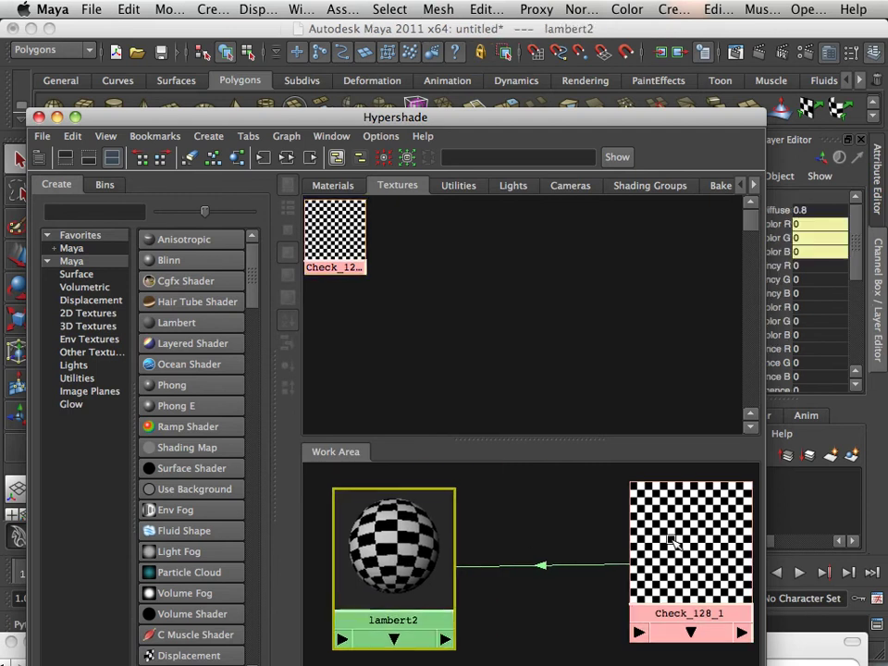
{"action": "left_click_drag", "start_coordinate": [658, 537], "coordinate": [632, 552]}
{"action": "left_click", "coordinate": [422, 583]}
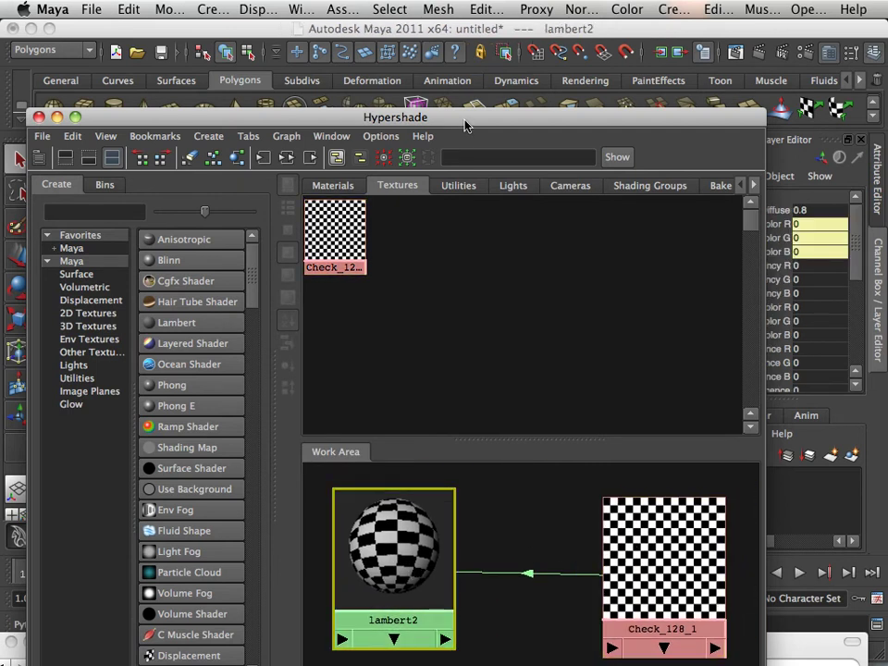
Step: Rename the lambert2 material as checks
{"action": "left_click_drag", "start_coordinate": [465, 125], "coordinate": [253, 163]}
{"action": "left_click", "coordinate": [698, 197]}
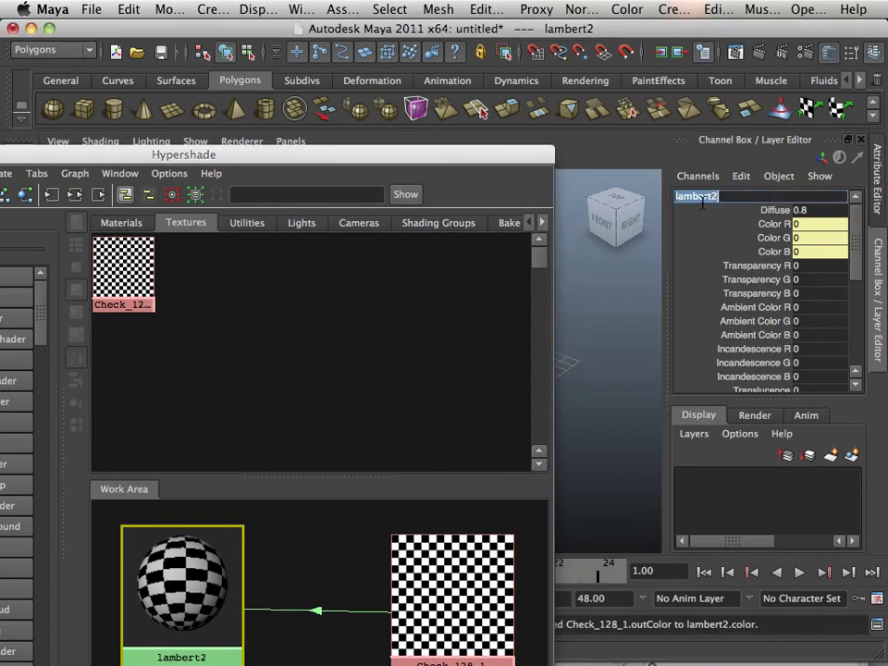
{"action": "type", "text": "che"}
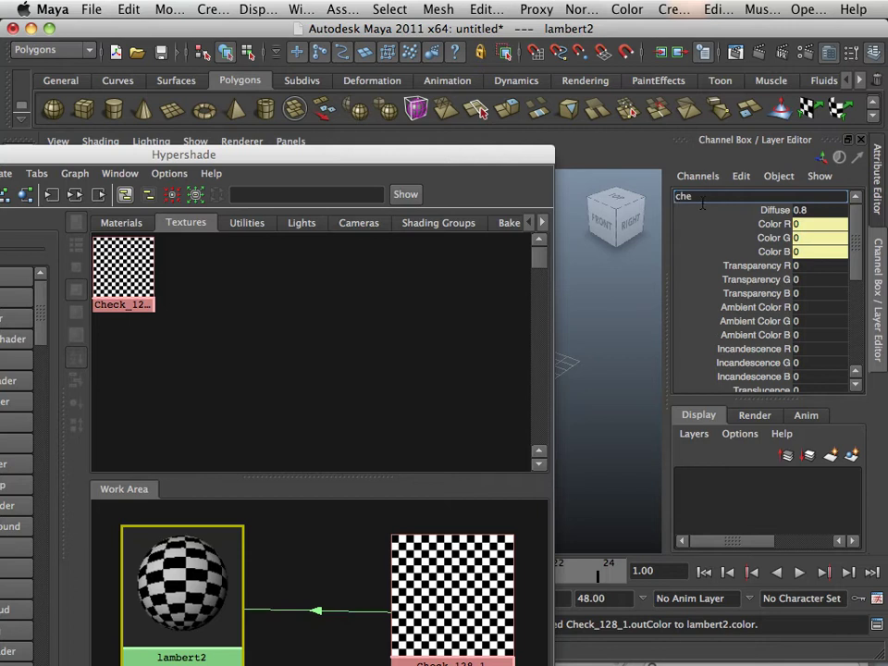
{"action": "type", "text": "cks"}
{"action": "key", "text": "Return"}
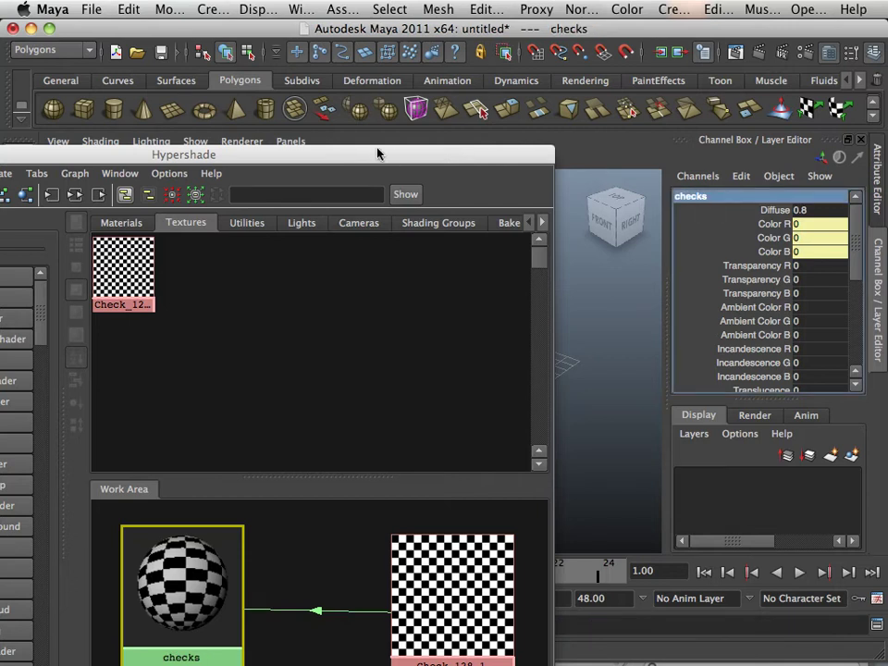
Step: Return to the perspective view, create a polygon cube at the grid's origin, and display it shaded with textures
{"action": "left_click_drag", "start_coordinate": [371, 150], "coordinate": [648, 351]}
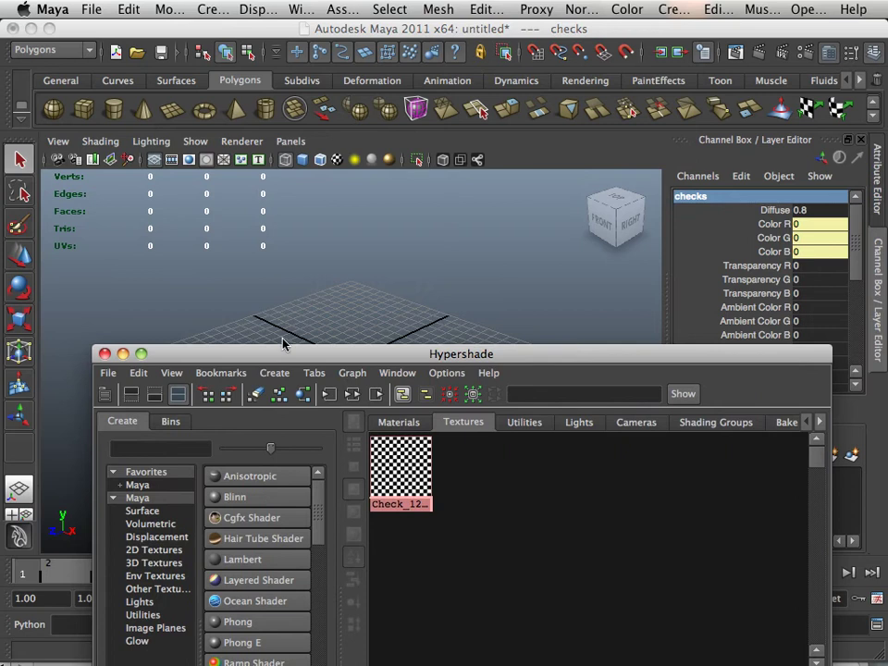
{"action": "left_click", "coordinate": [262, 335]}
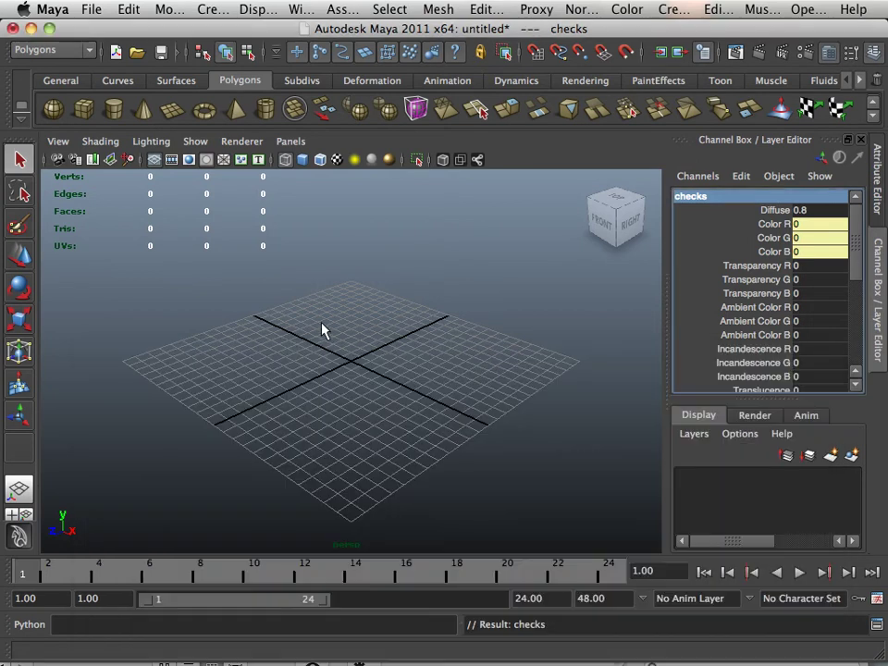
{"action": "right_click_drag", "start_coordinate": [372, 321], "coordinate": [279, 306], "text": "alt"}
{"action": "middle_click_drag", "start_coordinate": [279, 307], "coordinate": [234, 354], "text": "alt"}
{"action": "right_click_drag", "start_coordinate": [234, 355], "coordinate": [313, 434], "text": "alt"}
{"action": "left_click_drag", "start_coordinate": [310, 441], "coordinate": [297, 413], "text": "alt"}
{"action": "right_click_drag", "start_coordinate": [297, 414], "coordinate": [348, 447], "text": "alt"}
{"action": "middle_click_drag", "start_coordinate": [352, 433], "coordinate": [412, 343], "text": "alt"}
{"action": "left_click_drag", "start_coordinate": [413, 346], "coordinate": [228, 357], "text": "alt"}
{"action": "right_click_drag", "start_coordinate": [227, 357], "coordinate": [398, 390], "text": "alt"}
{"action": "middle_click_drag", "start_coordinate": [399, 390], "coordinate": [311, 388], "text": "alt"}
{"action": "mouse_move", "coordinate": [311, 389]}
{"action": "left_mouse_down", "text": "alt"}
{"action": "mouse_move", "coordinate": [411, 392]}
{"action": "mouse_move", "coordinate": [311, 402]}
{"action": "mouse_move", "coordinate": [298, 388]}
{"action": "left_mouse_up", "text": "alt"}
{"action": "right_click_drag", "start_coordinate": [298, 388], "coordinate": [311, 422], "text": "alt"}
{"action": "middle_click_drag", "start_coordinate": [311, 422], "coordinate": [359, 392], "text": "alt"}
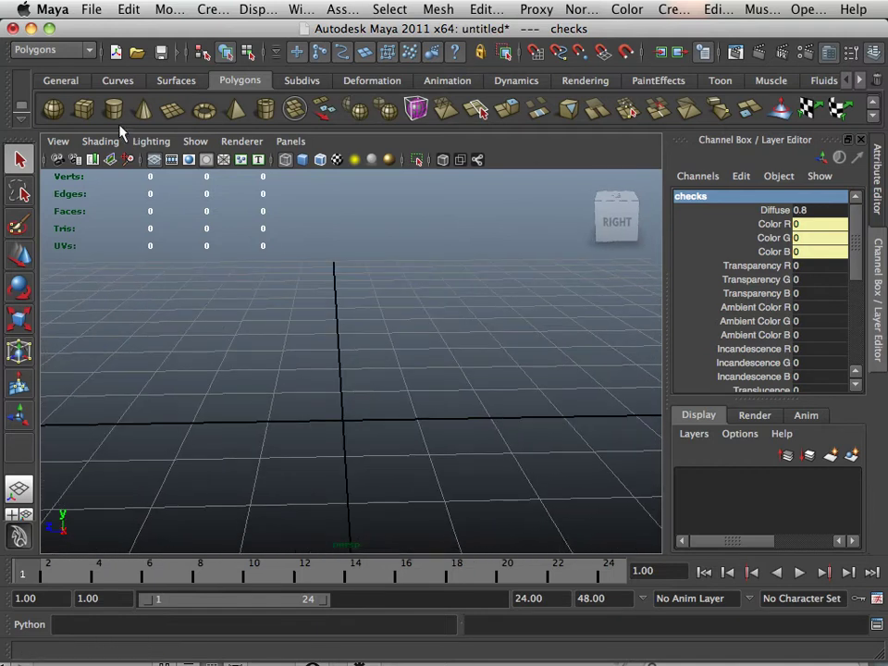
{"action": "left_click", "coordinate": [84, 108]}
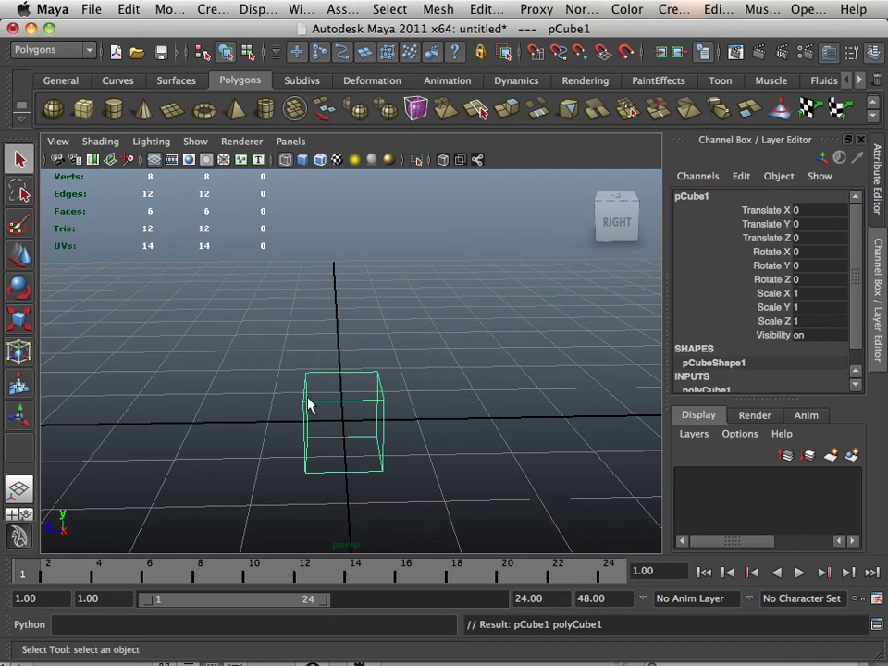
{"action": "key", "text": "5"}
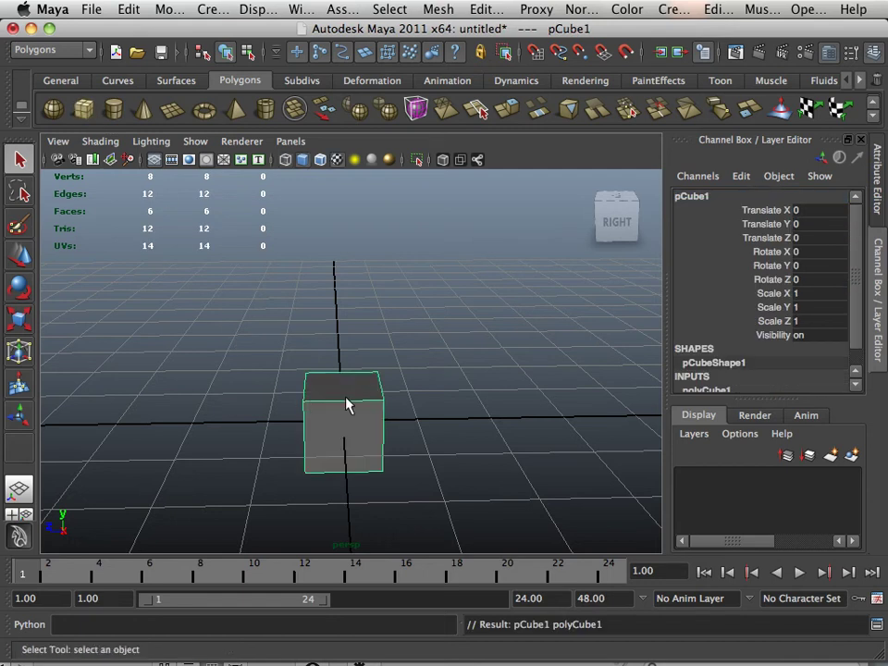
Step: Assign the existing checks material to the cube
{"action": "right_click", "coordinate": [347, 403]}
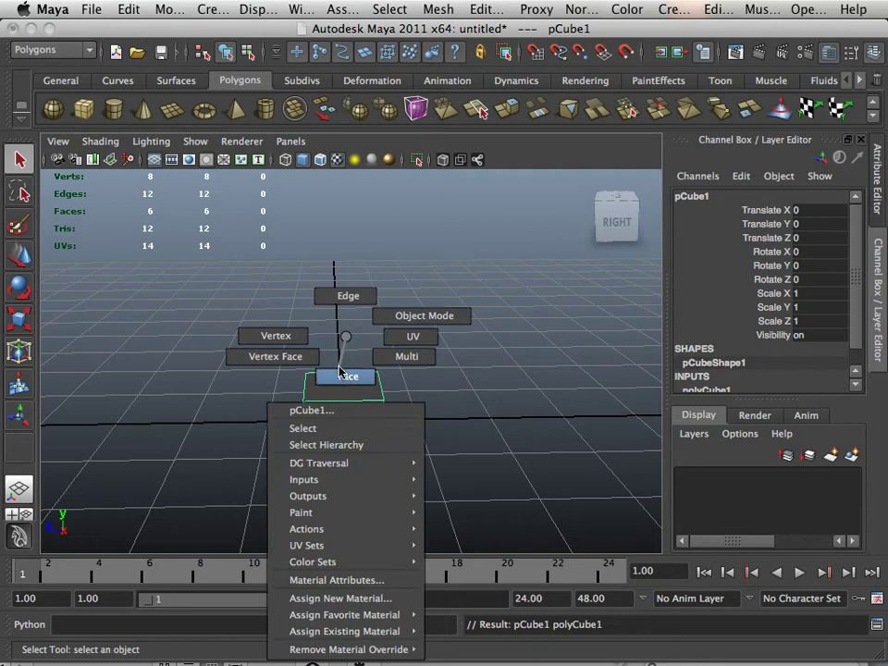
{"action": "mouse_move", "coordinate": [349, 567]}
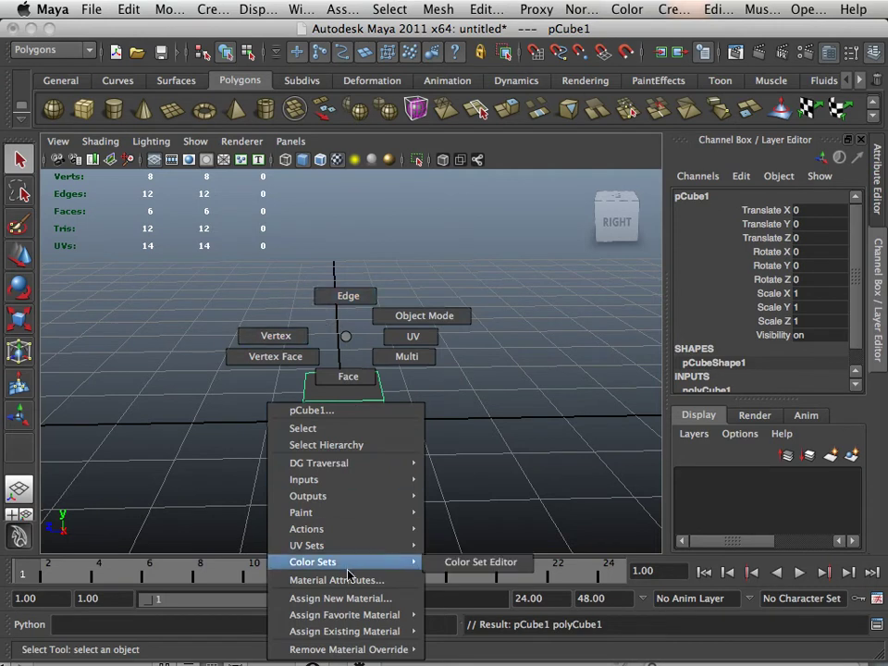
{"action": "mouse_move", "coordinate": [382, 615]}
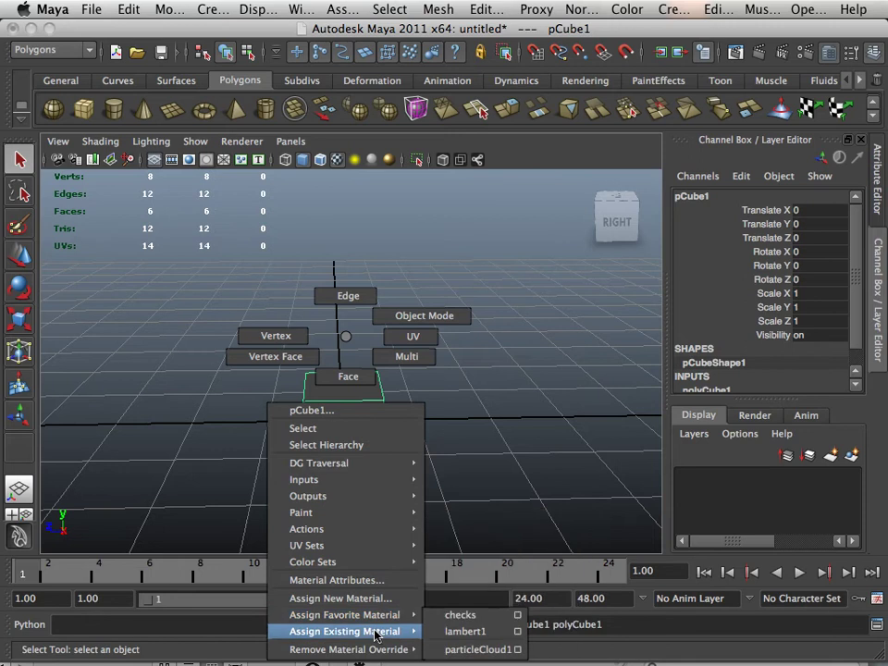
{"action": "left_click", "coordinate": [472, 616]}
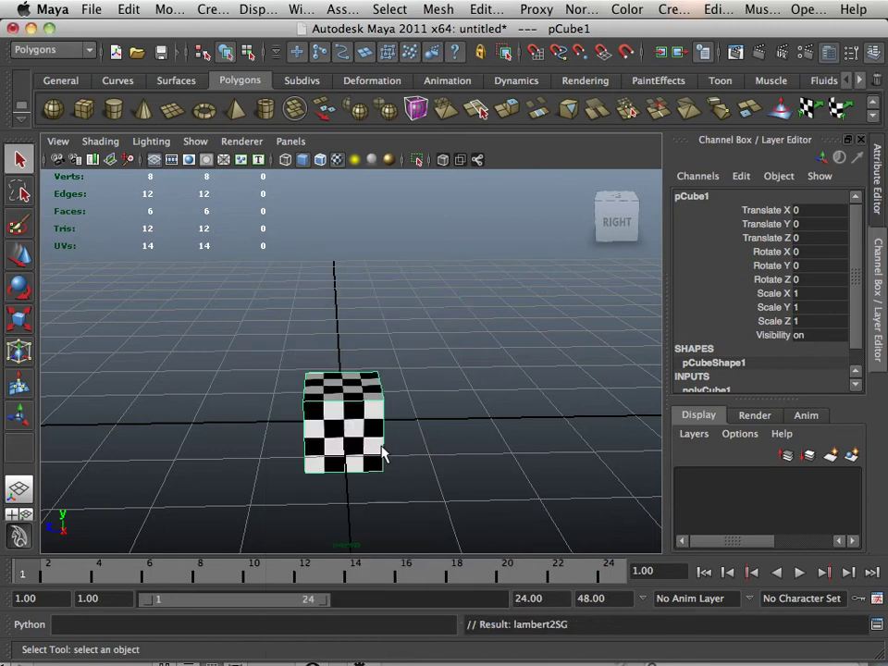
Step: Open the UV Texture Editor to display the checkered cube's UVs
{"action": "right_click_drag", "start_coordinate": [358, 453], "coordinate": [387, 497], "text": "alt"}
{"action": "middle_click_drag", "start_coordinate": [370, 499], "coordinate": [386, 434], "text": "alt"}
{"action": "left_click_drag", "start_coordinate": [387, 444], "coordinate": [289, 424], "text": "alt"}
{"action": "middle_click_drag", "start_coordinate": [287, 424], "coordinate": [244, 350], "text": "alt"}
{"action": "right_click_drag", "start_coordinate": [244, 351], "coordinate": [291, 404], "text": "alt"}
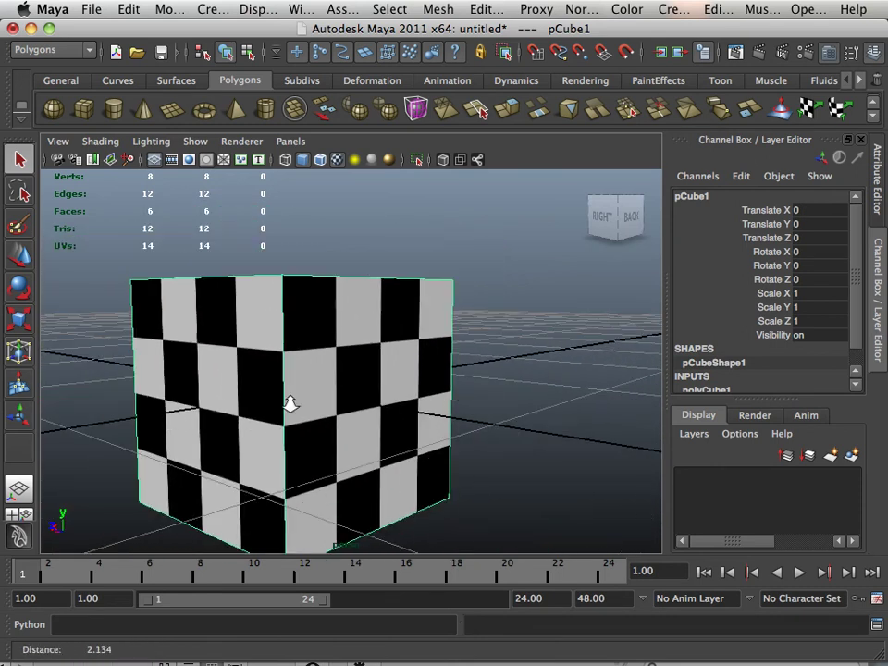
{"action": "left_click_drag", "start_coordinate": [290, 403], "coordinate": [380, 496], "text": "alt"}
{"action": "left_click", "coordinate": [302, 10]}
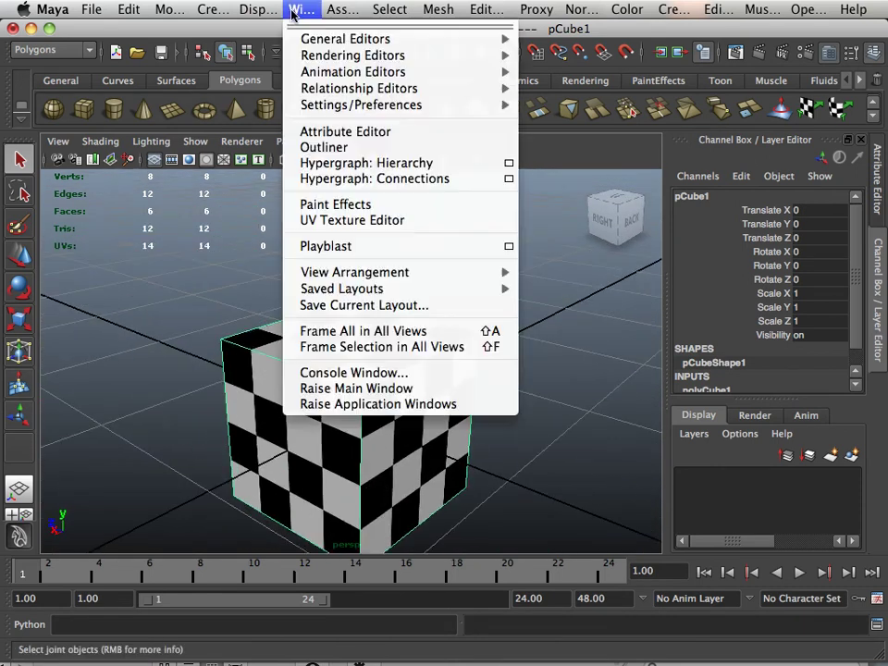
{"action": "left_click", "coordinate": [348, 230]}
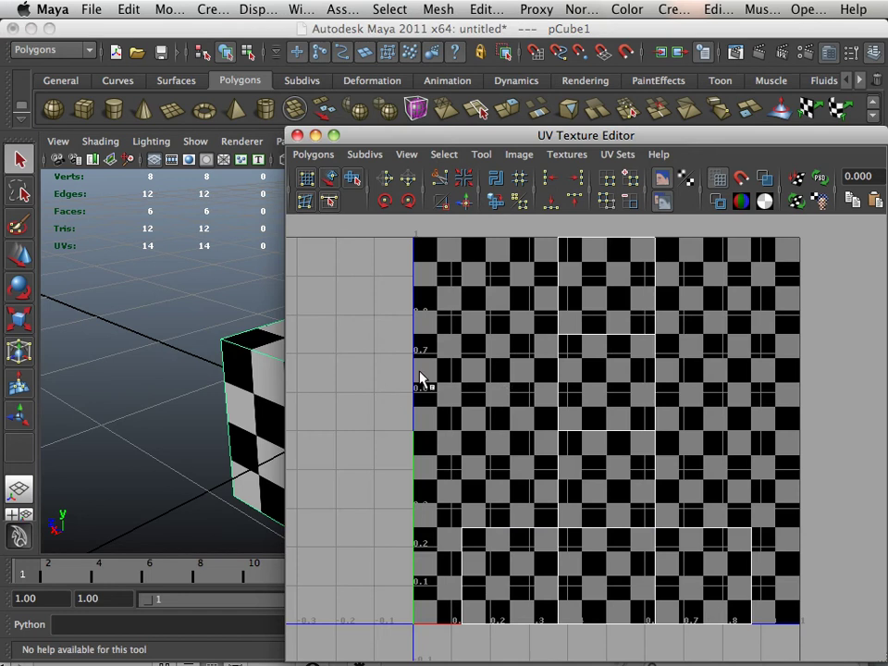
{"action": "right_click_drag", "start_coordinate": [509, 397], "coordinate": [274, 364], "text": "alt"}
{"action": "middle_click_drag", "start_coordinate": [421, 374], "coordinate": [331, 385], "text": "alt"}
Step: Switch the UV Texture Editor's displayed texture to pCube1 | lambert2SG and back to pCube1 | lambert2SG | Check_128_1
{"action": "left_click", "coordinate": [519, 154]}
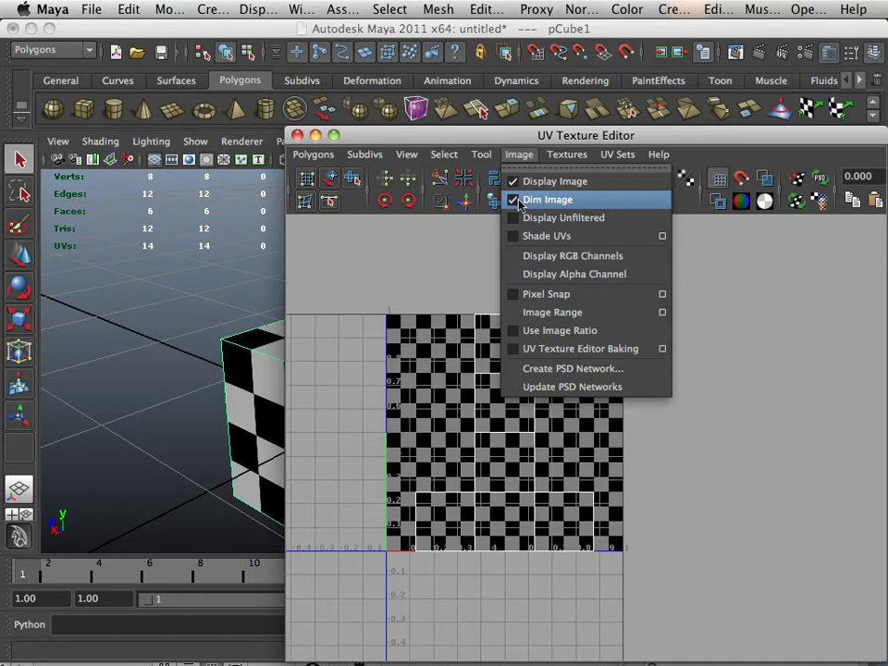
{"action": "mouse_move", "coordinate": [566, 159]}
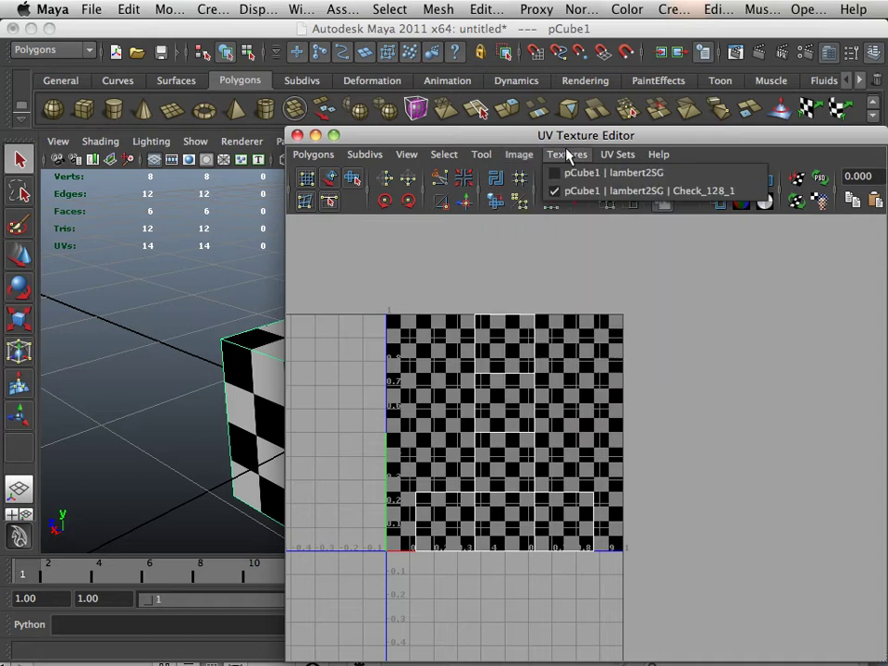
{"action": "left_click", "coordinate": [555, 192]}
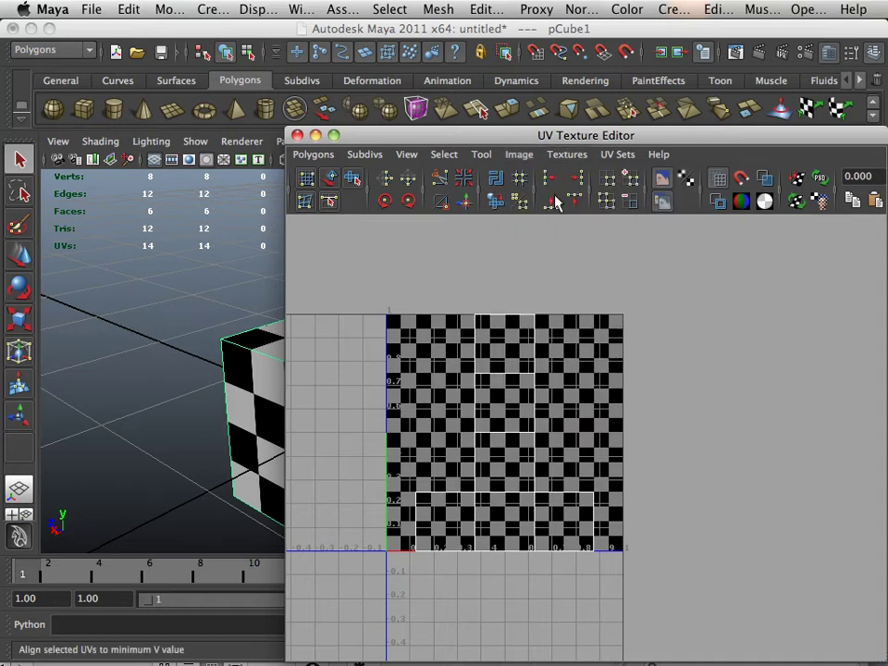
{"action": "left_click", "coordinate": [560, 157]}
{"action": "left_click", "coordinate": [562, 173]}
{"action": "left_click", "coordinate": [566, 154]}
{"action": "left_click", "coordinate": [592, 190]}
{"action": "left_click", "coordinate": [566, 154]}
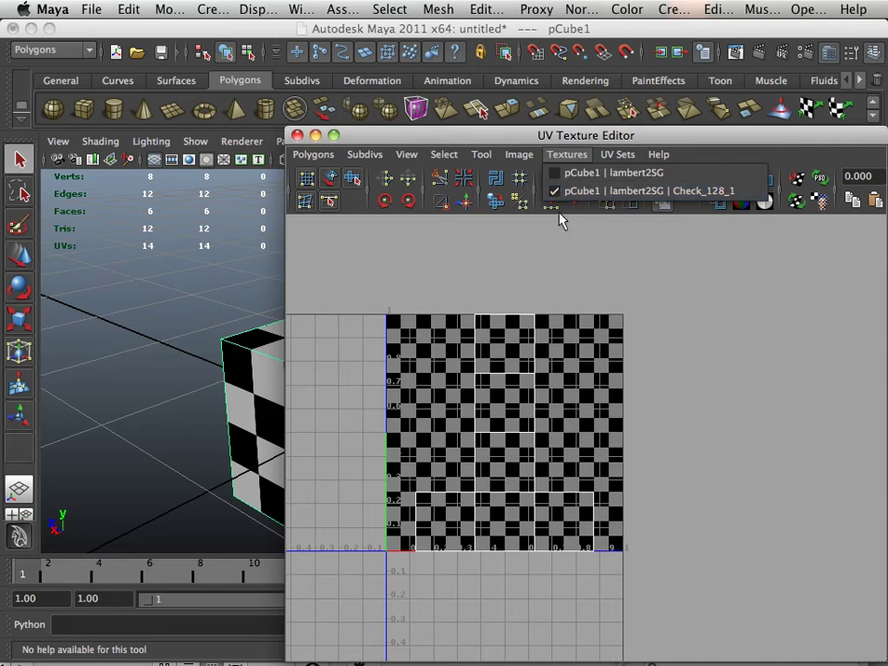
{"action": "left_click", "coordinate": [514, 349]}
Step: Examine how the cube's UV layout sits over the checker texture within the 0 to 1 texture space
{"action": "right_click_drag", "start_coordinate": [555, 372], "coordinate": [748, 394], "text": "alt"}
{"action": "middle_click_drag", "start_coordinate": [608, 387], "coordinate": [573, 361], "text": "alt"}
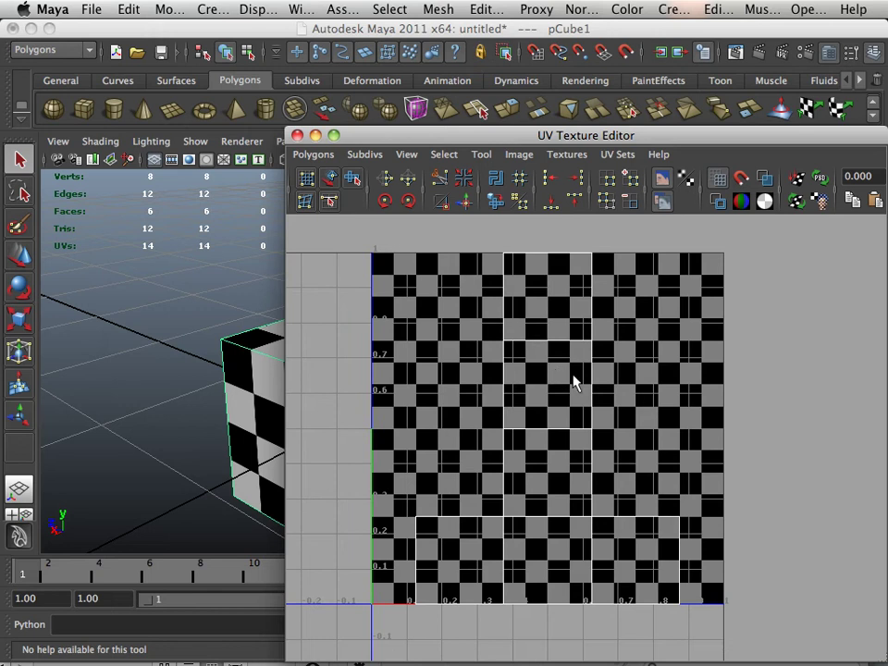
{"action": "right_click_drag", "start_coordinate": [605, 389], "coordinate": [557, 397], "text": "alt"}
{"action": "middle_click_drag", "start_coordinate": [557, 397], "coordinate": [649, 336], "text": "alt"}
{"action": "right_click_drag", "start_coordinate": [649, 337], "coordinate": [601, 315], "text": "alt"}
{"action": "middle_click_drag", "start_coordinate": [682, 307], "coordinate": [562, 311], "text": "alt"}
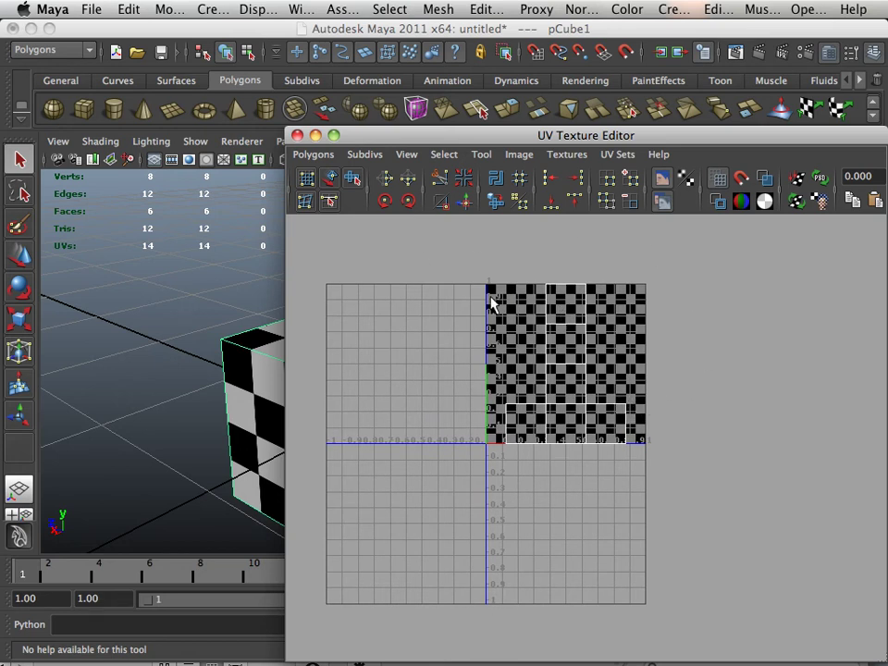
{"action": "right_click_drag", "start_coordinate": [492, 304], "coordinate": [618, 358], "text": "alt"}
{"action": "middle_click_drag", "start_coordinate": [618, 357], "coordinate": [639, 380], "text": "alt"}
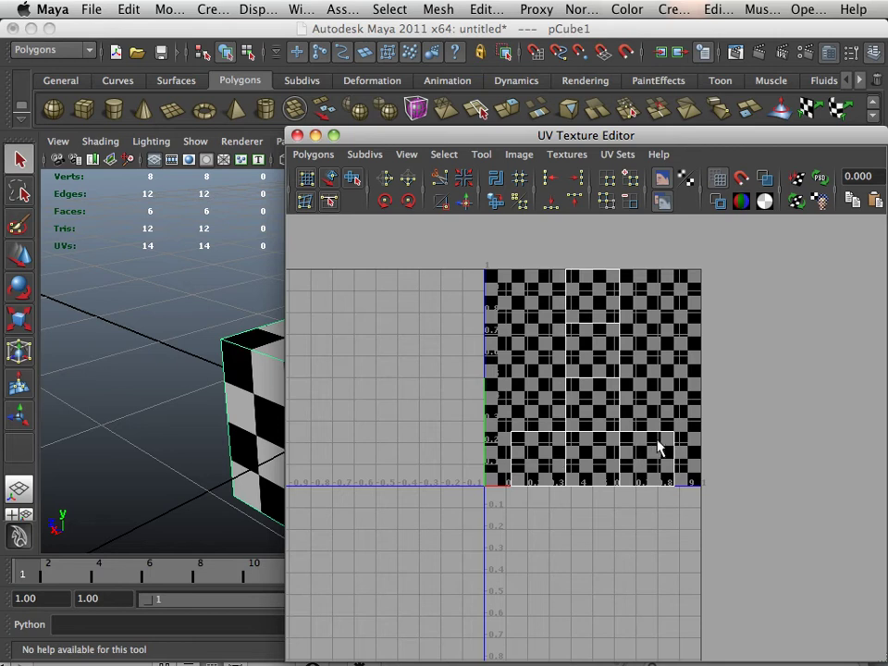
{"action": "right_click_drag", "start_coordinate": [653, 425], "coordinate": [444, 387], "text": "alt"}
{"action": "middle_click_drag", "start_coordinate": [580, 400], "coordinate": [553, 320], "text": "alt"}
{"action": "right_click_drag", "start_coordinate": [553, 320], "coordinate": [430, 308], "text": "alt"}
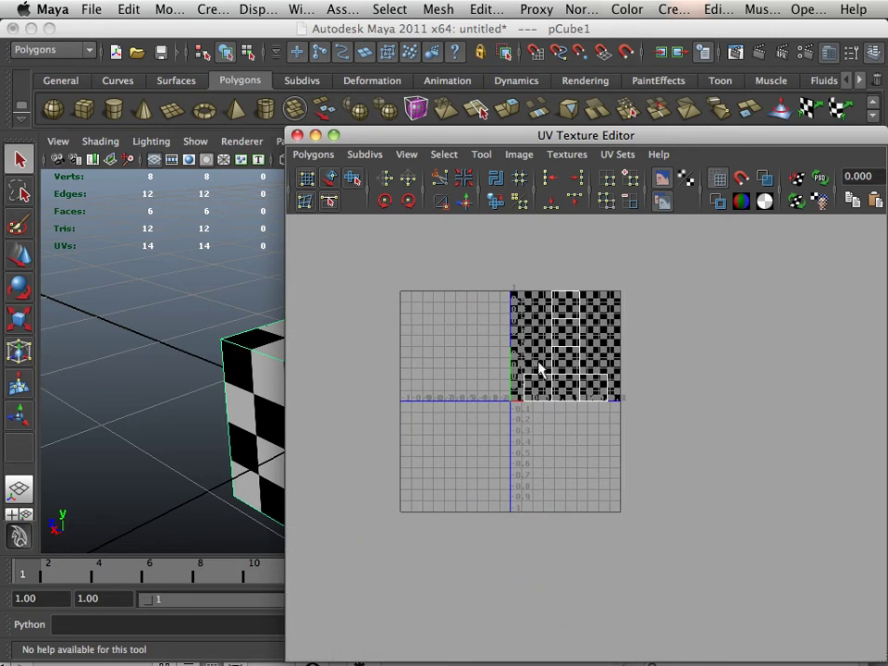
Step: Move the UV Texture Editor aside to uncover the cube, keeping the 0 to 1 texture space in view
{"action": "right_click_drag", "start_coordinate": [546, 346], "coordinate": [698, 430], "text": "alt"}
{"action": "middle_click_drag", "start_coordinate": [554, 362], "coordinate": [580, 446], "text": "alt"}
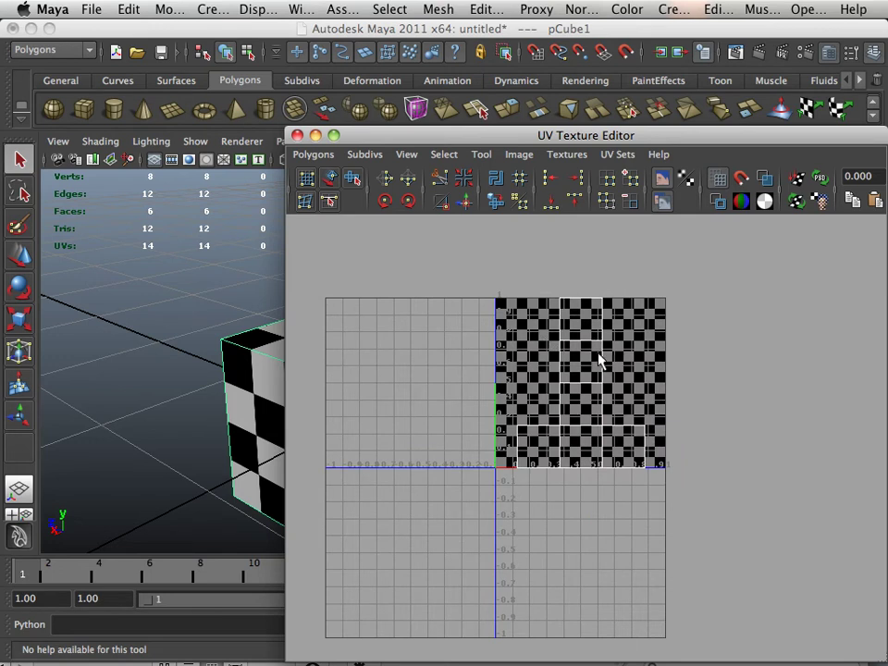
{"action": "left_click_drag", "start_coordinate": [431, 139], "coordinate": [557, 134]}
{"action": "middle_click_drag", "start_coordinate": [625, 364], "coordinate": [514, 387], "text": "alt"}
{"action": "scroll", "coordinate": [677, 418], "scroll_direction": "up", "scroll_amount": 2}
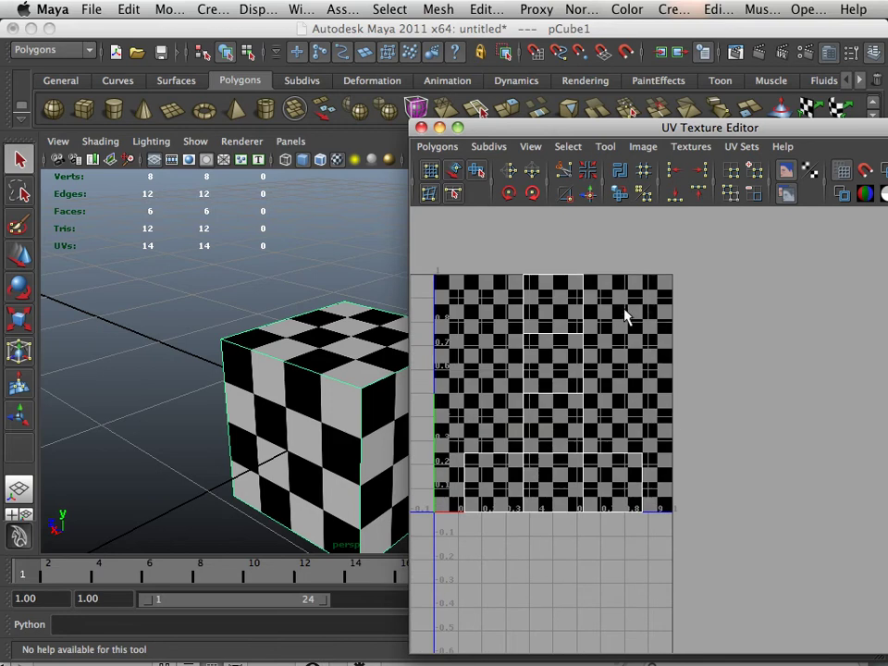
{"action": "middle_click_drag", "start_coordinate": [624, 317], "coordinate": [700, 299], "text": "alt"}
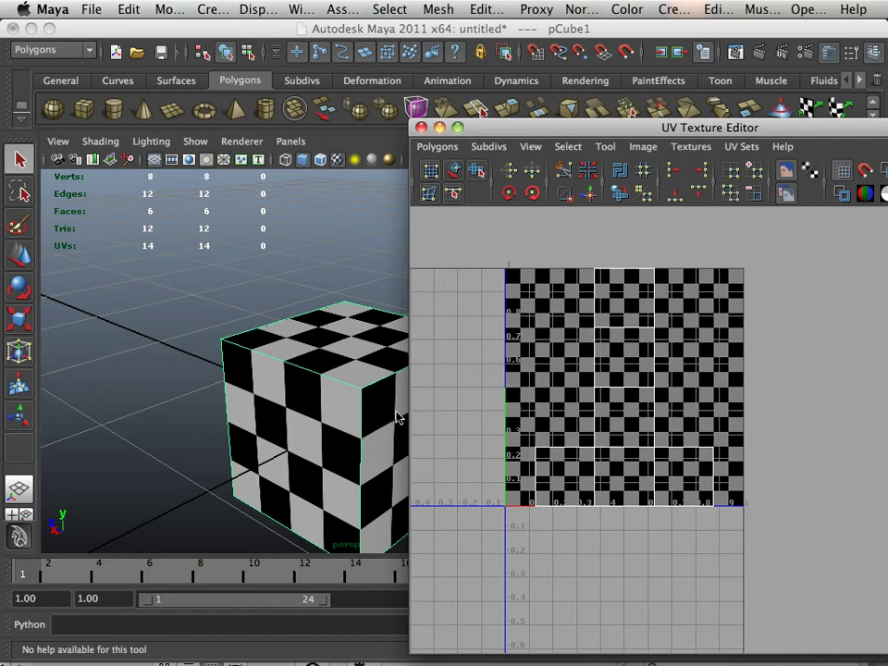
Step: Examine the checker texture's squares and their edges up close on one side face of the cube
{"action": "right_click_drag", "start_coordinate": [279, 403], "coordinate": [489, 461], "text": "alt"}
{"action": "middle_click_drag", "start_coordinate": [359, 436], "coordinate": [248, 381], "text": "alt"}
{"action": "right_click_drag", "start_coordinate": [248, 383], "coordinate": [435, 421], "text": "alt"}
{"action": "left_click_drag", "start_coordinate": [287, 397], "coordinate": [345, 396], "text": "alt"}
{"action": "middle_click_drag", "start_coordinate": [281, 398], "coordinate": [330, 374], "text": "alt"}
{"action": "right_click_drag", "start_coordinate": [330, 375], "coordinate": [281, 379], "text": "alt"}
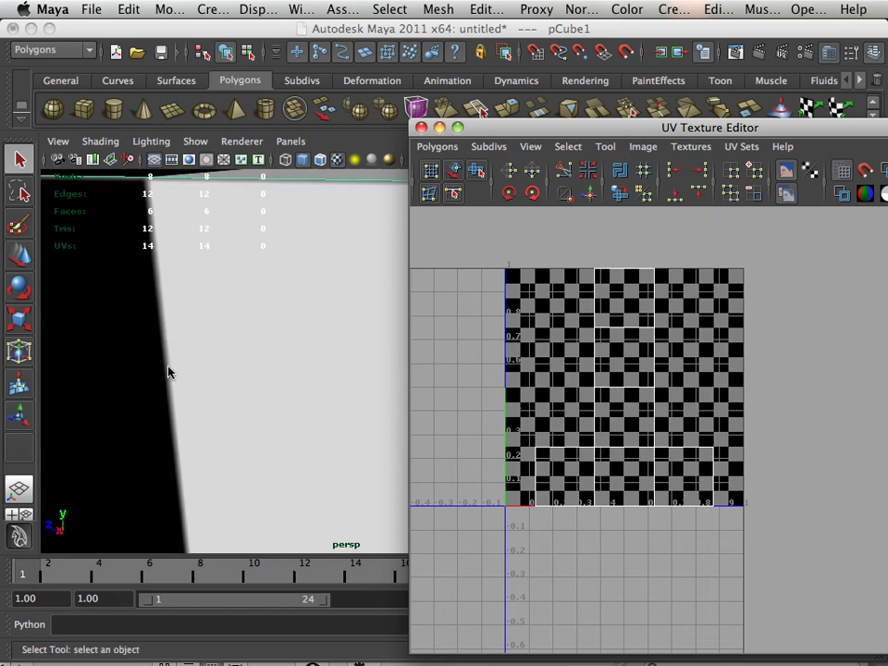
{"action": "right_click_drag", "start_coordinate": [208, 383], "coordinate": [232, 394], "text": "alt"}
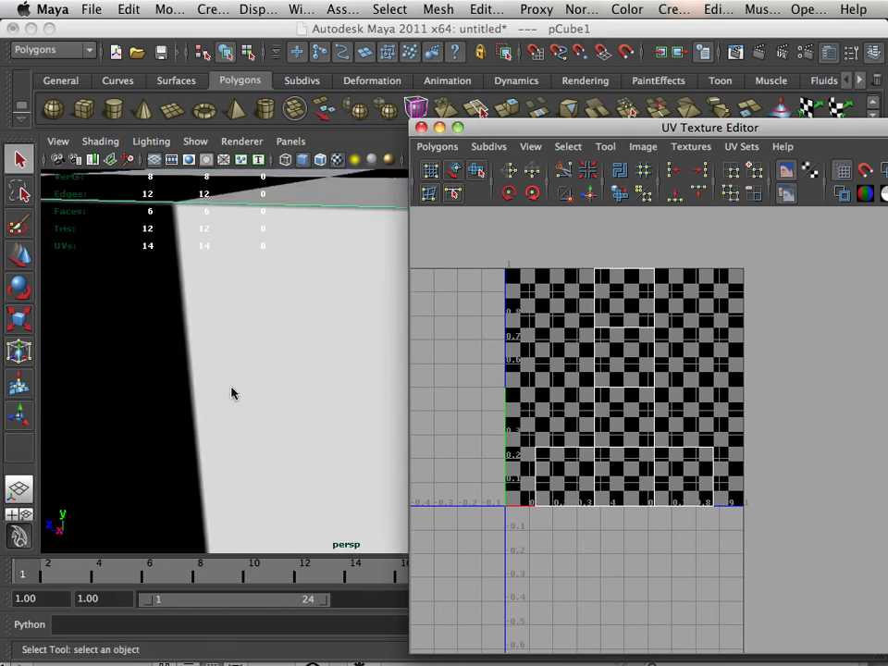
Step: Select all of the cube's UVs and scale them up uniformly until one face is as wide as the 0 to 1 texture space
{"action": "right_click", "coordinate": [626, 441]}
{"action": "left_click", "coordinate": [694, 437]}
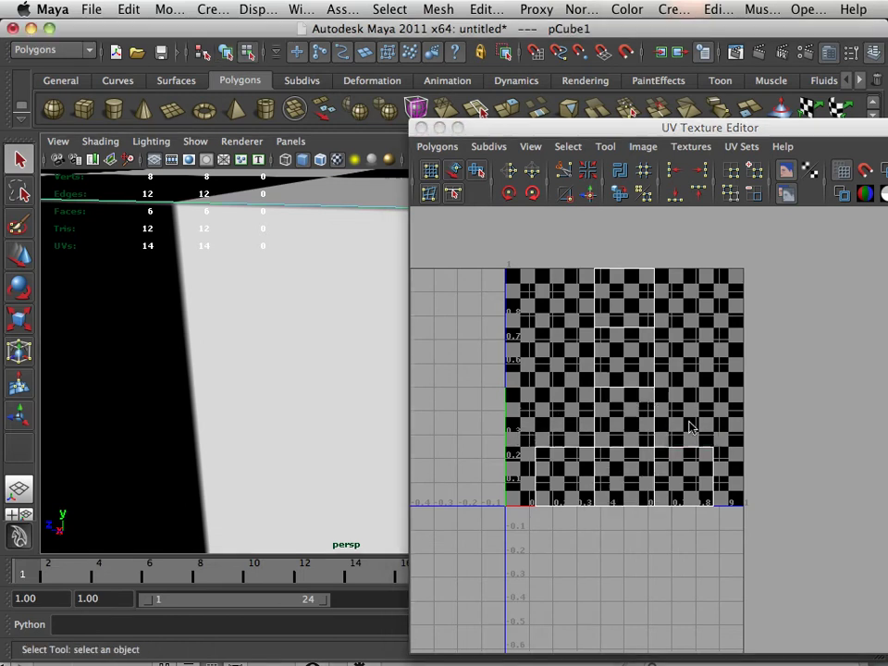
{"action": "left_click_drag", "start_coordinate": [472, 239], "coordinate": [842, 590]}
{"action": "left_click", "coordinate": [20, 321]}
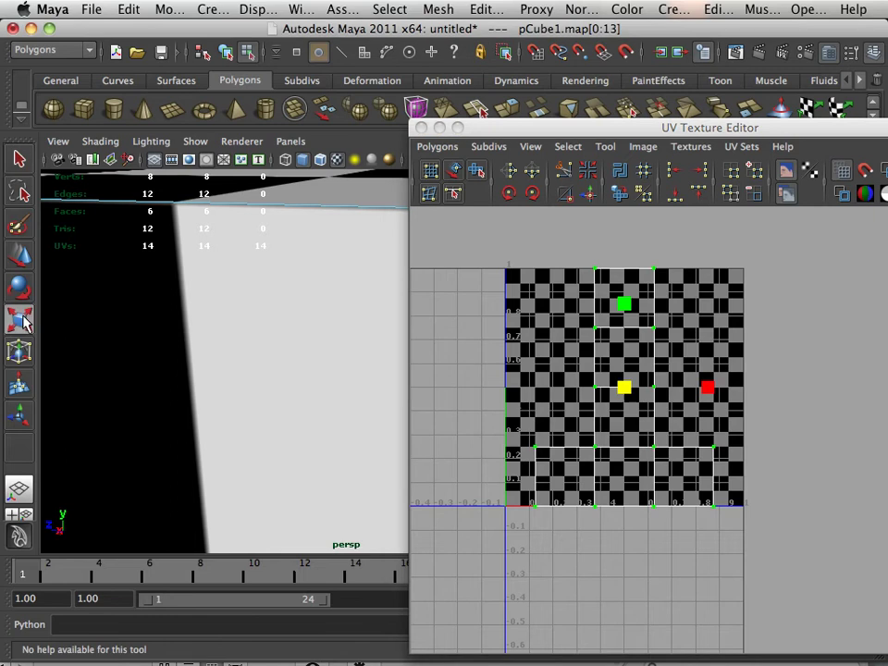
{"action": "left_click_drag", "start_coordinate": [629, 393], "coordinate": [886, 476]}
{"action": "left_click_drag", "start_coordinate": [625, 391], "coordinate": [621, 391]}
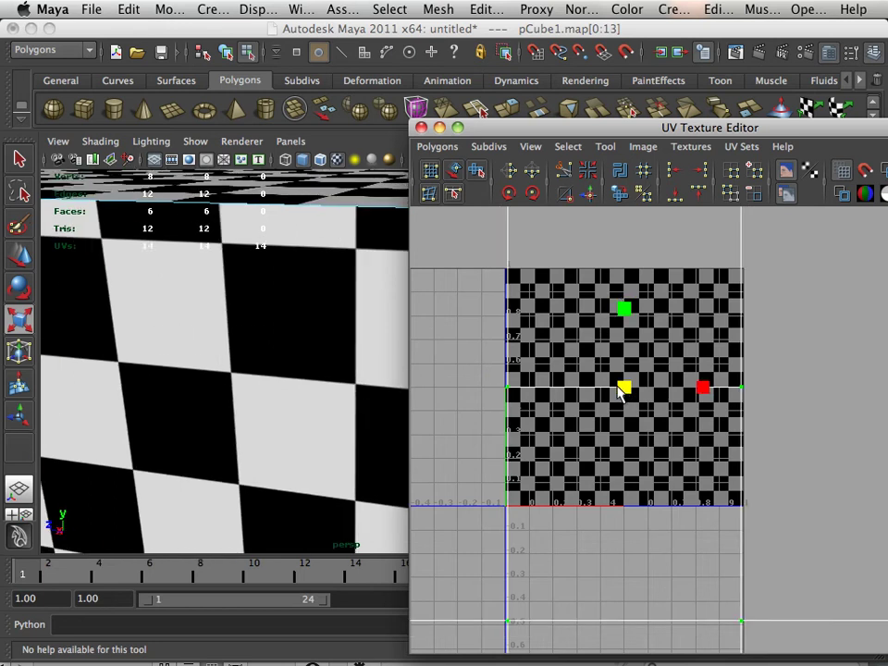
Step: Move all the UVs down along V until one face's square lines up with the 0 to 1 texture space
{"action": "scroll", "coordinate": [601, 396], "scroll_direction": "down", "scroll_amount": 4}
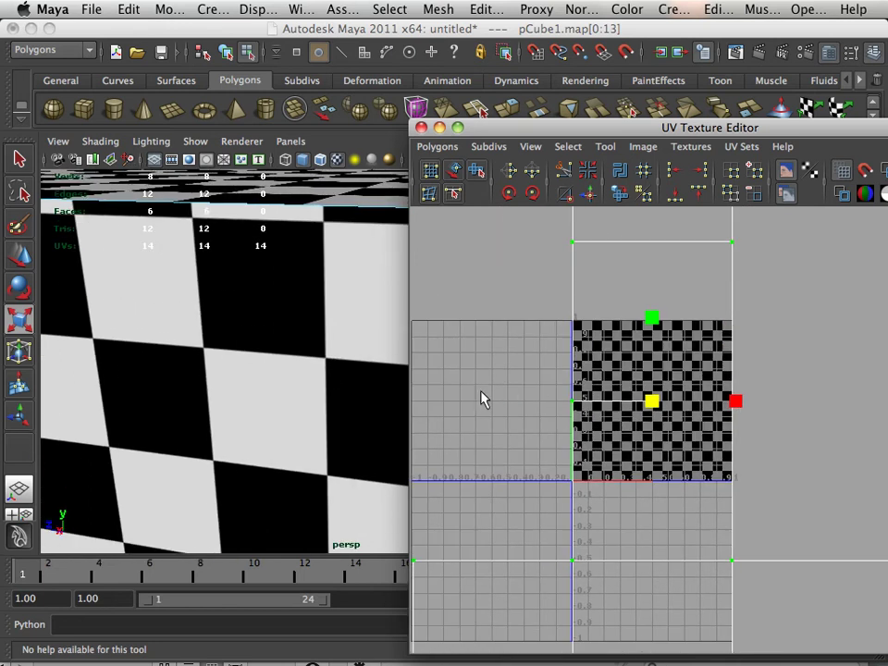
{"action": "left_click", "coordinate": [18, 254]}
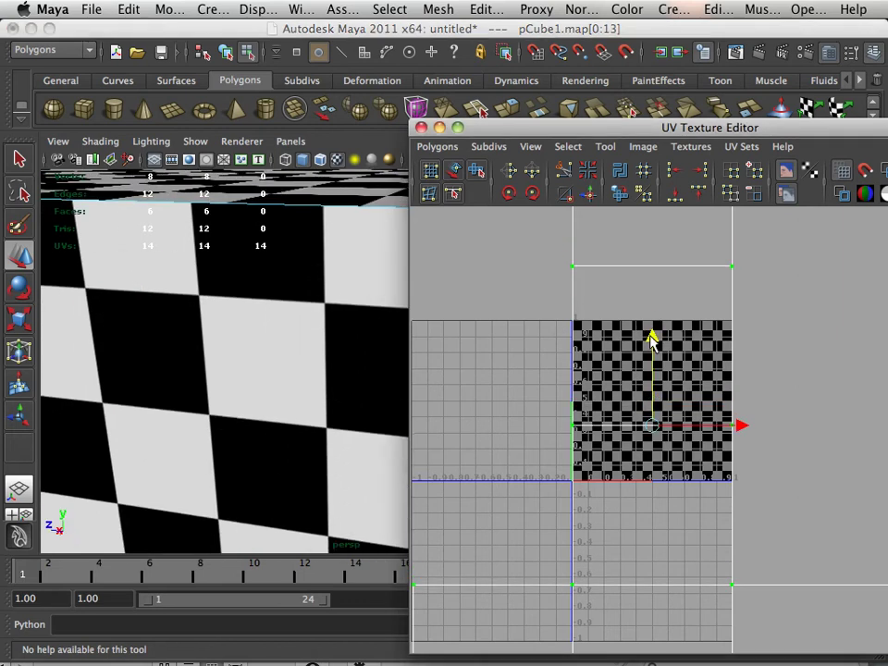
{"action": "left_click_drag", "start_coordinate": [652, 344], "coordinate": [655, 395]}
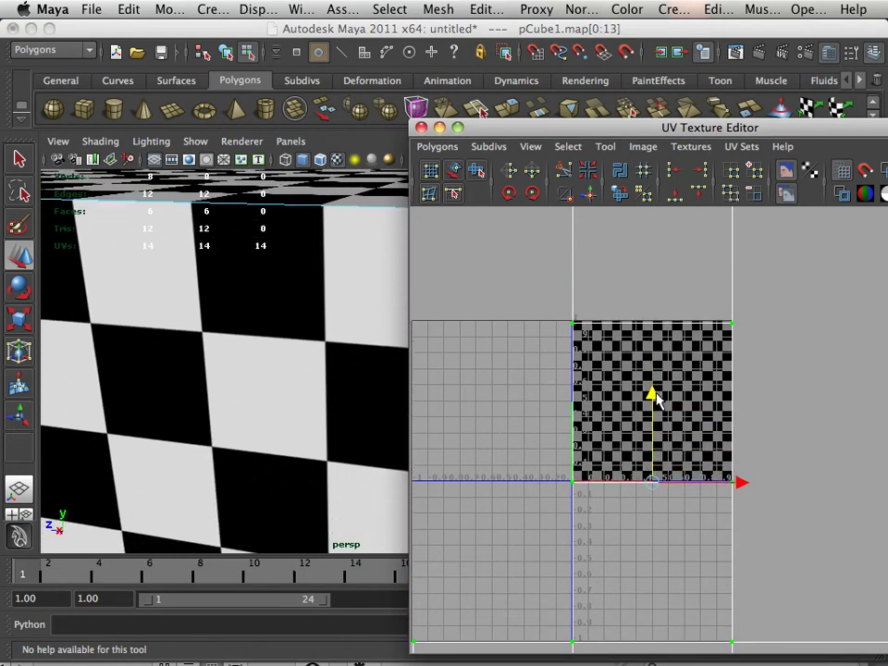
Step: Examine the finer checker pattern across the cube's top and side faces from close up and from an angle
{"action": "scroll", "coordinate": [321, 375], "scroll_direction": "up", "scroll_amount": 4}
{"action": "scroll", "coordinate": [328, 373], "scroll_direction": "down", "scroll_amount": 7}
{"action": "scroll", "coordinate": [322, 373], "scroll_direction": "up", "scroll_amount": 7}
{"action": "scroll", "coordinate": [308, 369], "scroll_direction": "down", "scroll_amount": 2}
{"action": "scroll", "coordinate": [306, 369], "scroll_direction": "down", "scroll_amount": 1}
{"action": "middle_click_drag", "start_coordinate": [306, 369], "coordinate": [267, 376], "text": "alt"}
{"action": "scroll", "coordinate": [267, 374], "scroll_direction": "down", "scroll_amount": 4}
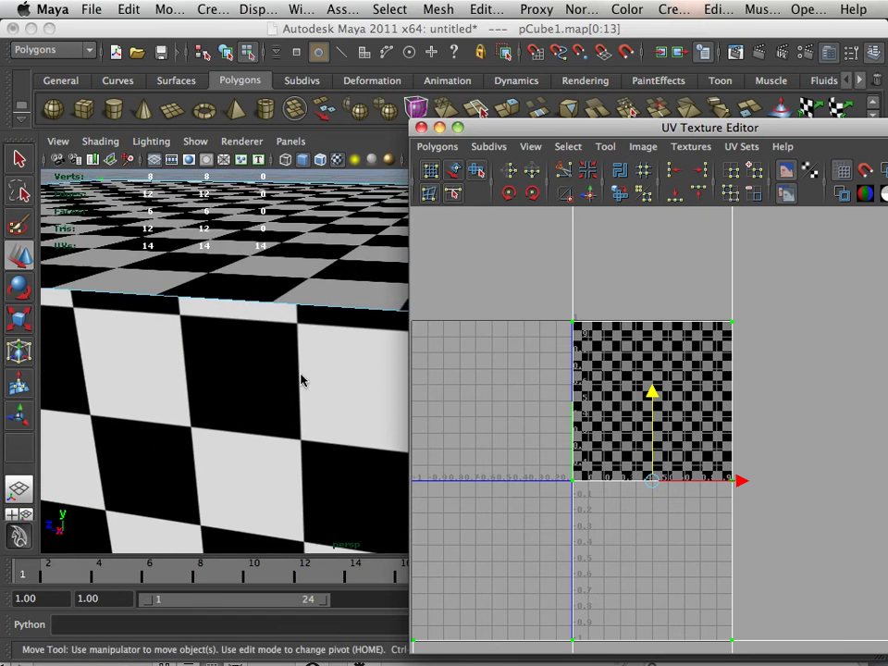
{"action": "right_click_drag", "start_coordinate": [324, 378], "coordinate": [245, 308], "text": "alt"}
{"action": "left_click_drag", "start_coordinate": [245, 308], "coordinate": [160, 350], "text": "alt"}
{"action": "right_click_drag", "start_coordinate": [184, 347], "coordinate": [208, 361], "text": "alt"}
{"action": "left_click_drag", "start_coordinate": [208, 361], "coordinate": [369, 391], "text": "alt"}
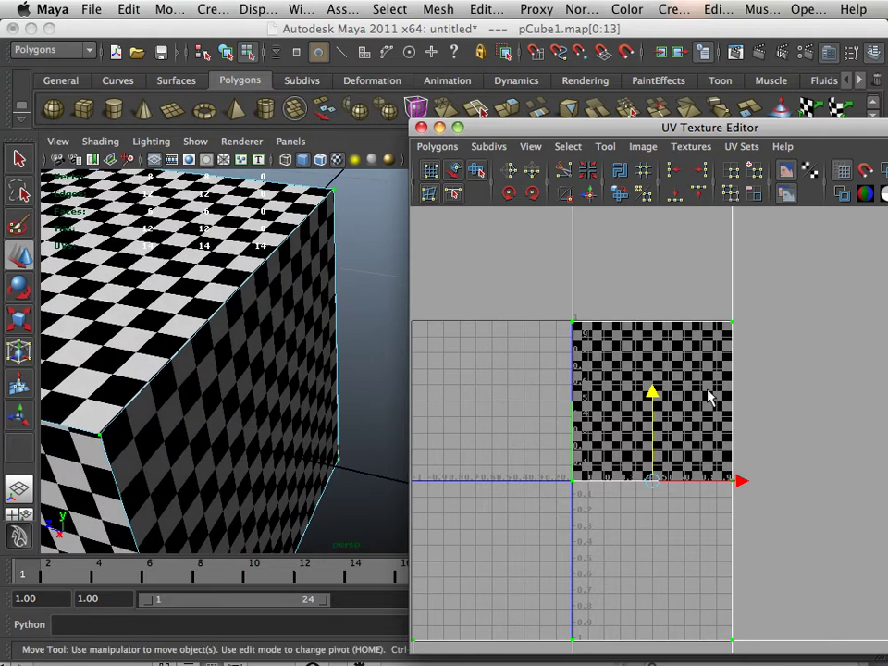
Step: Compare the entire scaled UV layout with the checks on the whole cube
{"action": "right_click_drag", "start_coordinate": [662, 388], "coordinate": [505, 361], "text": "alt"}
{"action": "right_click_drag", "start_coordinate": [640, 372], "coordinate": [468, 361], "text": "alt"}
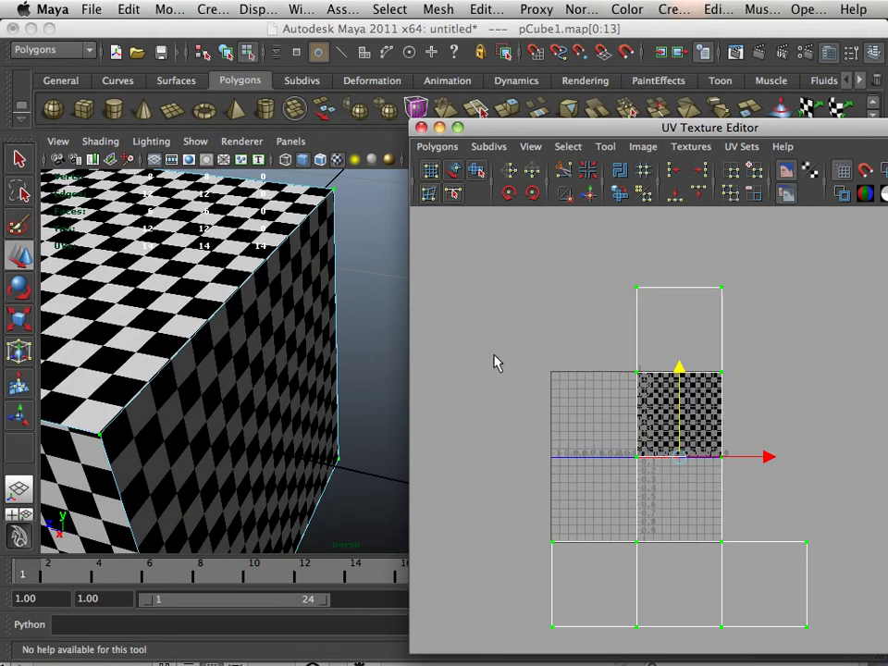
{"action": "right_click_drag", "start_coordinate": [259, 347], "coordinate": [111, 335], "text": "alt"}
{"action": "left_click_drag", "start_coordinate": [111, 335], "coordinate": [173, 314], "text": "alt"}
{"action": "right_click_drag", "start_coordinate": [173, 314], "coordinate": [122, 320], "text": "alt"}
{"action": "middle_click_drag", "start_coordinate": [123, 322], "coordinate": [163, 305], "text": "alt"}
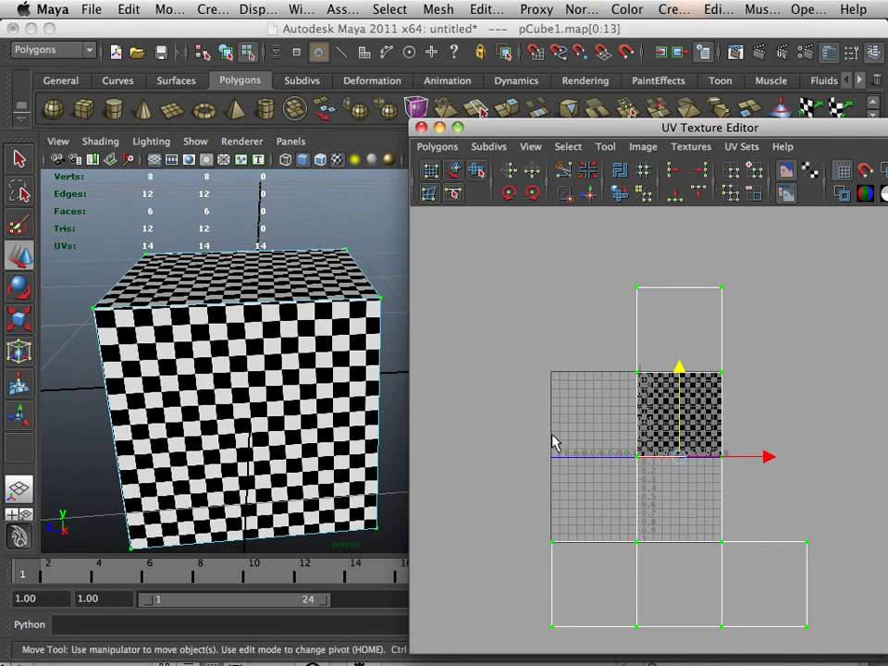
Step: Examine how the UV squares extend beyond the 0 to 1 texture space that holds the checker image
{"action": "middle_click_drag", "start_coordinate": [640, 432], "coordinate": [616, 401], "text": "alt"}
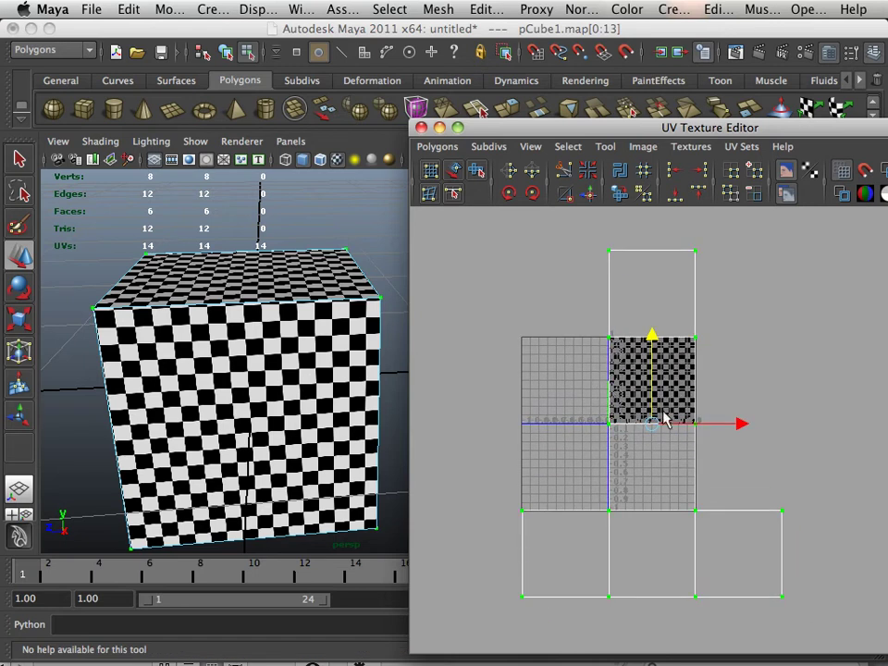
{"action": "right_click_drag", "start_coordinate": [608, 392], "coordinate": [725, 431], "text": "alt"}
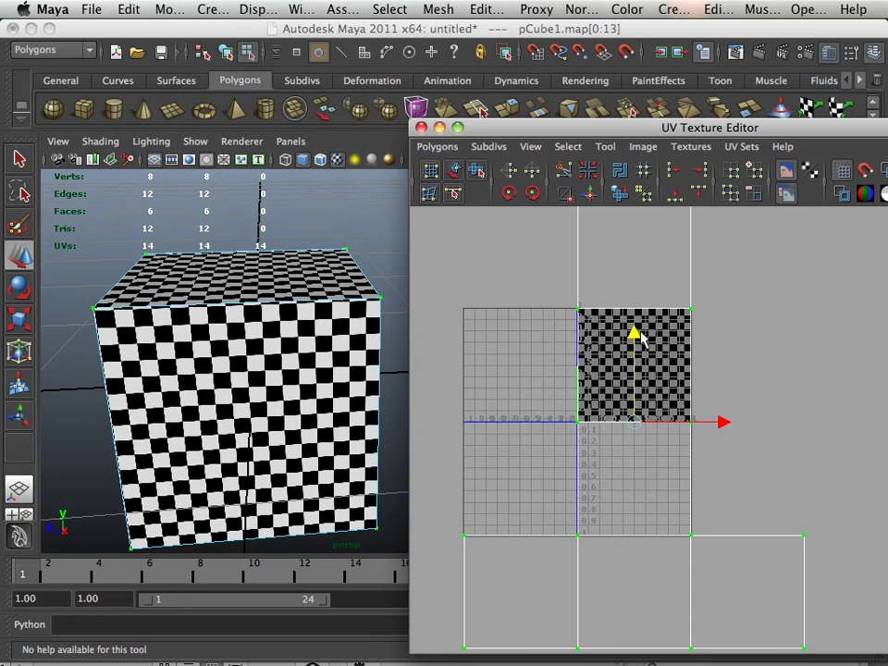
{"action": "right_click_drag", "start_coordinate": [653, 344], "coordinate": [588, 300], "text": "alt"}
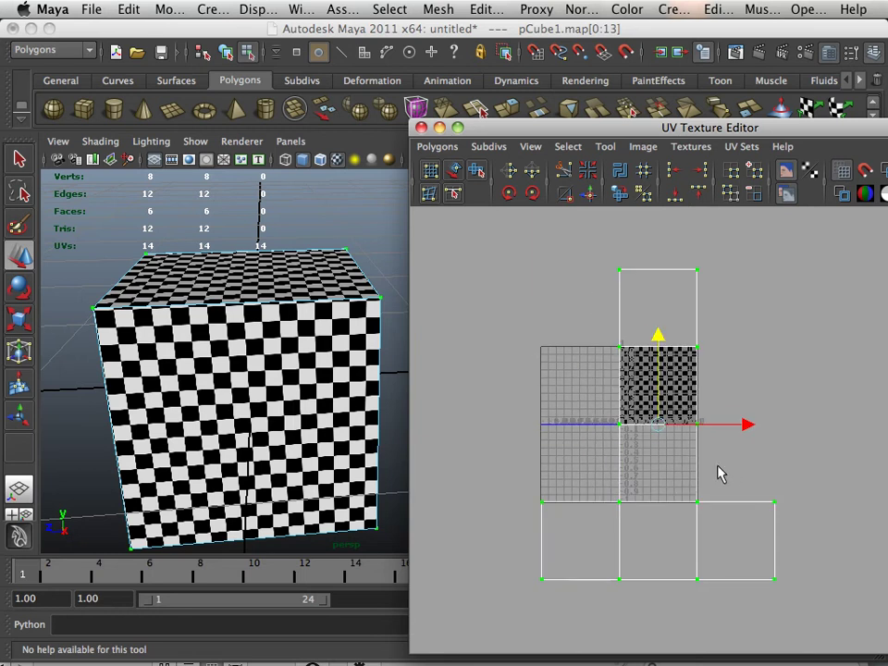
{"action": "middle_click_drag", "start_coordinate": [656, 428], "coordinate": [630, 440], "text": "alt"}
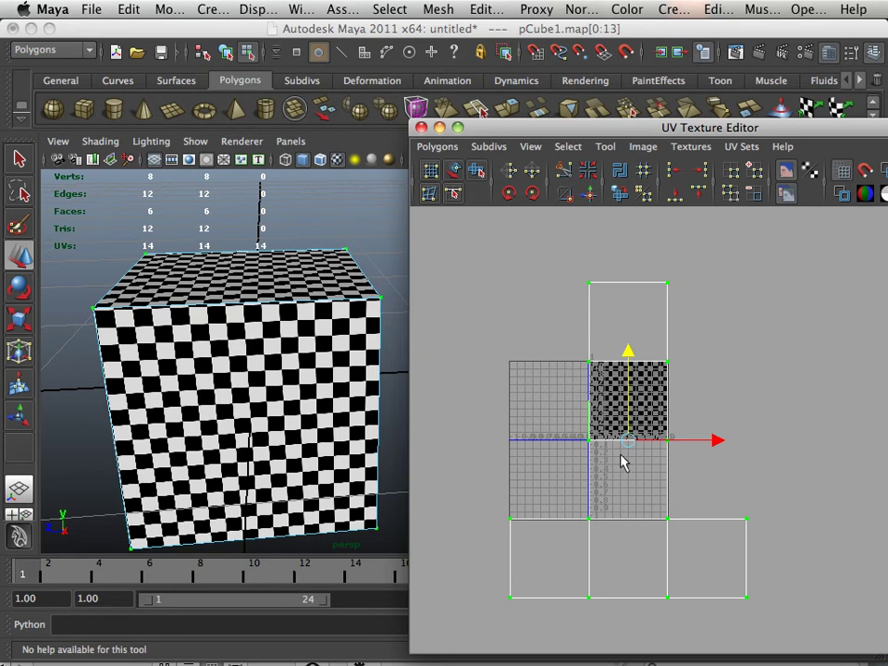
{"action": "right_click_drag", "start_coordinate": [596, 453], "coordinate": [780, 544], "text": "alt"}
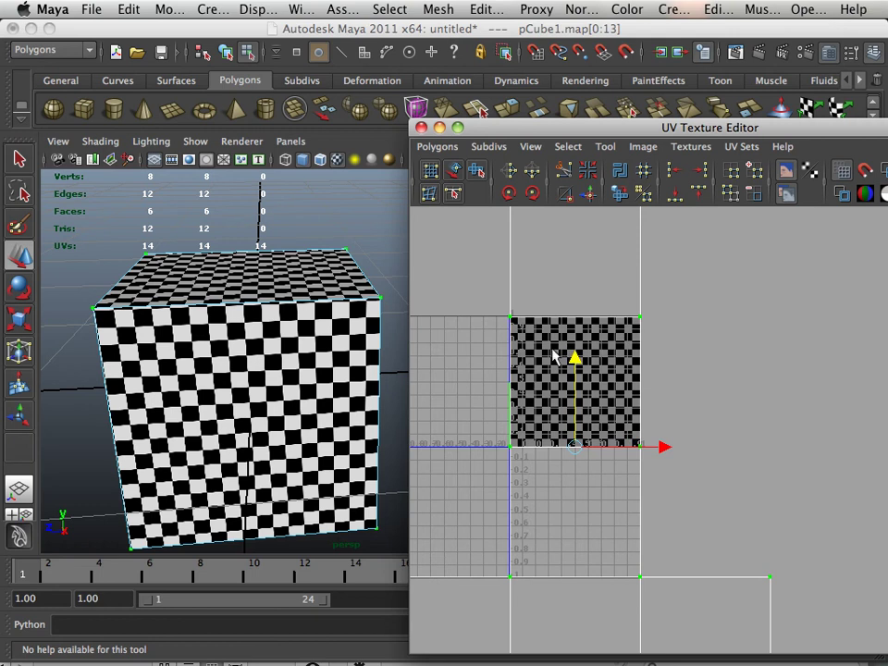
{"action": "right_click_drag", "start_coordinate": [637, 403], "coordinate": [473, 396], "text": "alt"}
{"action": "middle_click_drag", "start_coordinate": [614, 427], "coordinate": [581, 449], "text": "alt"}
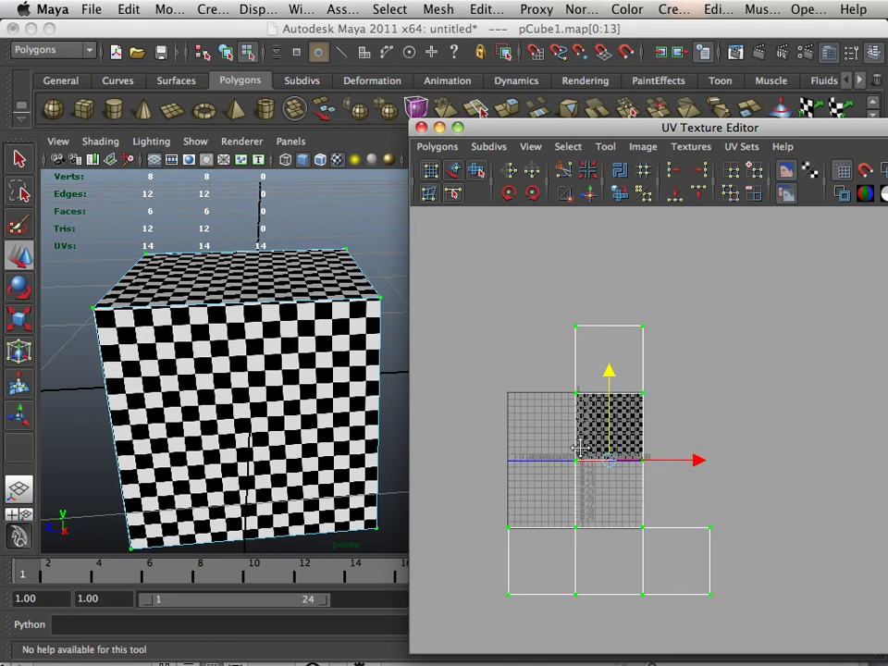
{"action": "middle_click_drag", "start_coordinate": [638, 430], "coordinate": [702, 404], "text": "alt"}
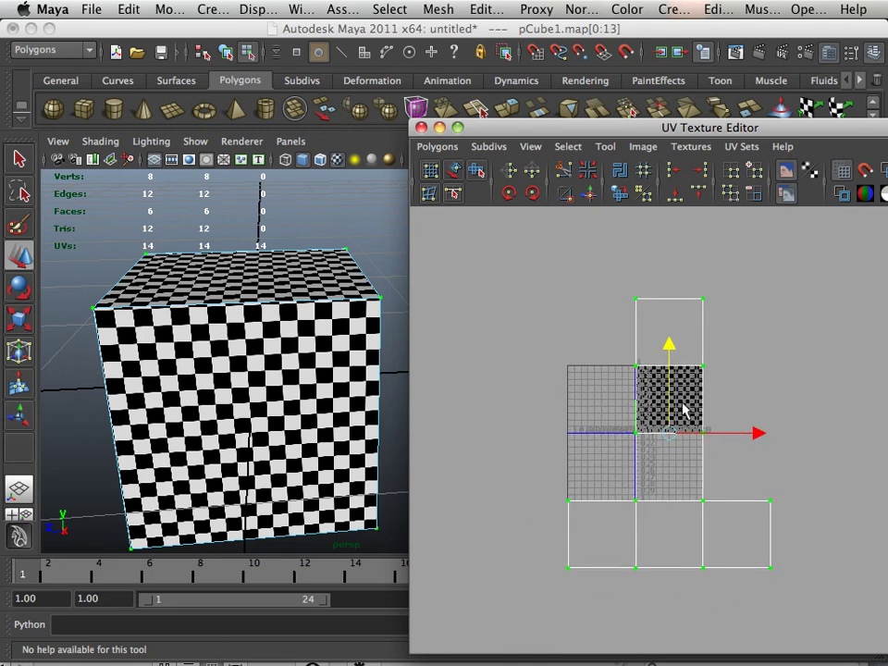
{"action": "scroll", "coordinate": [585, 430], "scroll_direction": "up", "scroll_amount": 5}
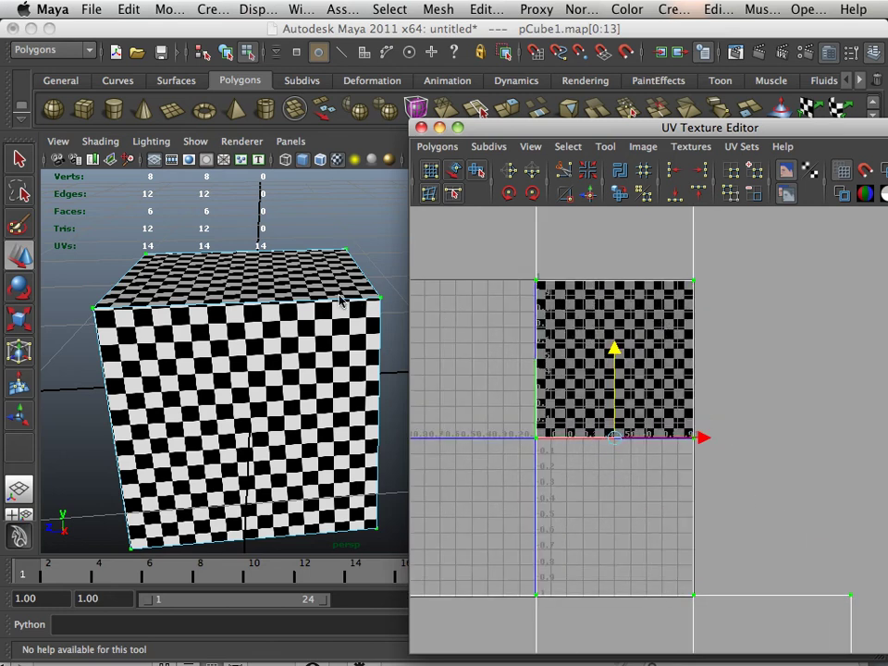
Step: Inspect how the checks repeat across the cube's adjoining faces, alongside the oversized UV layout
{"action": "scroll", "coordinate": [347, 297], "scroll_direction": "down", "scroll_amount": 5}
{"action": "left_click_drag", "start_coordinate": [345, 307], "coordinate": [293, 324], "text": "alt"}
{"action": "right_click_drag", "start_coordinate": [293, 323], "coordinate": [357, 345], "text": "alt"}
{"action": "left_click_drag", "start_coordinate": [255, 338], "coordinate": [342, 338], "text": "alt"}
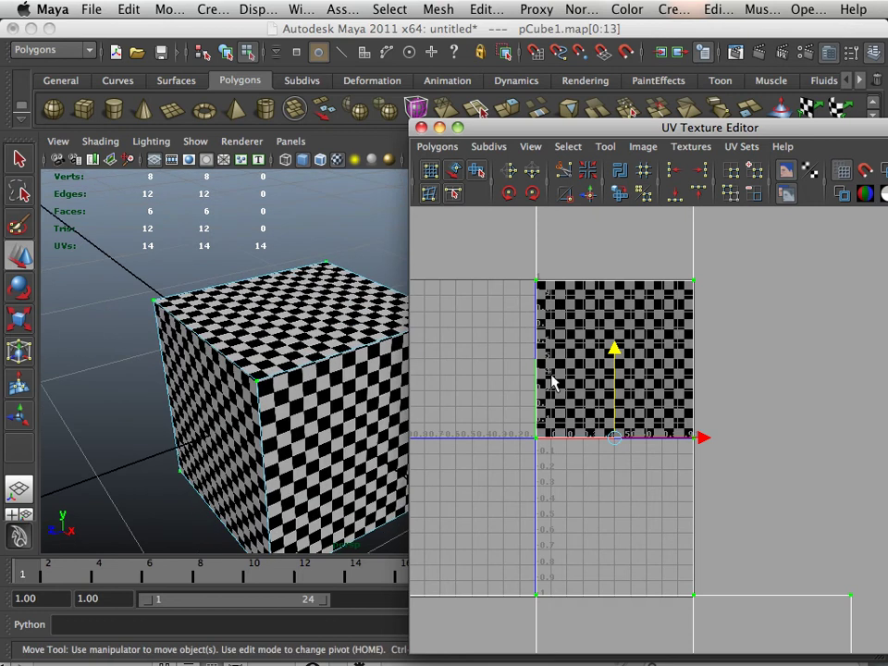
{"action": "right_click_drag", "start_coordinate": [621, 389], "coordinate": [509, 376], "text": "alt"}
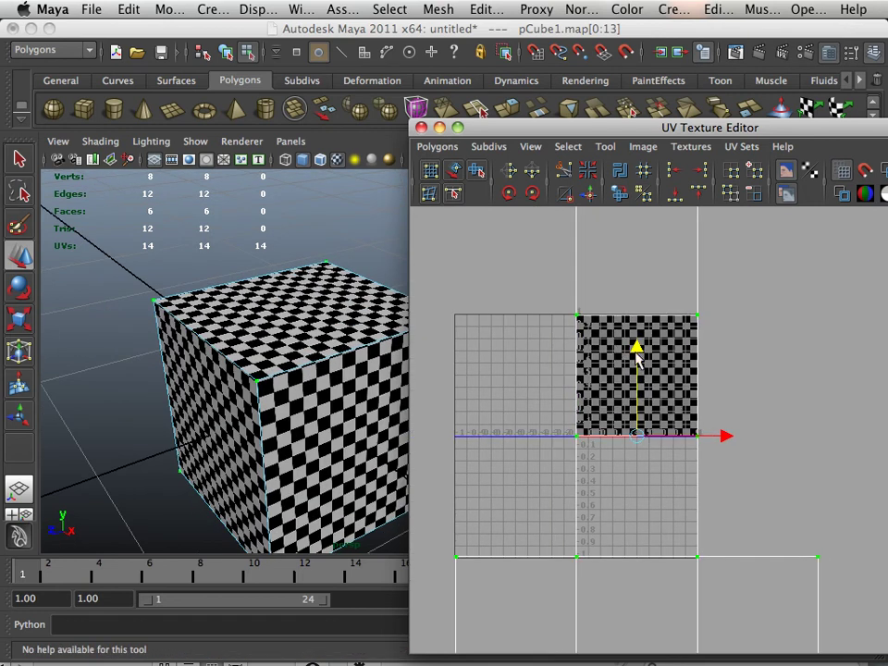
{"action": "right_click_drag", "start_coordinate": [704, 383], "coordinate": [536, 402], "text": "alt"}
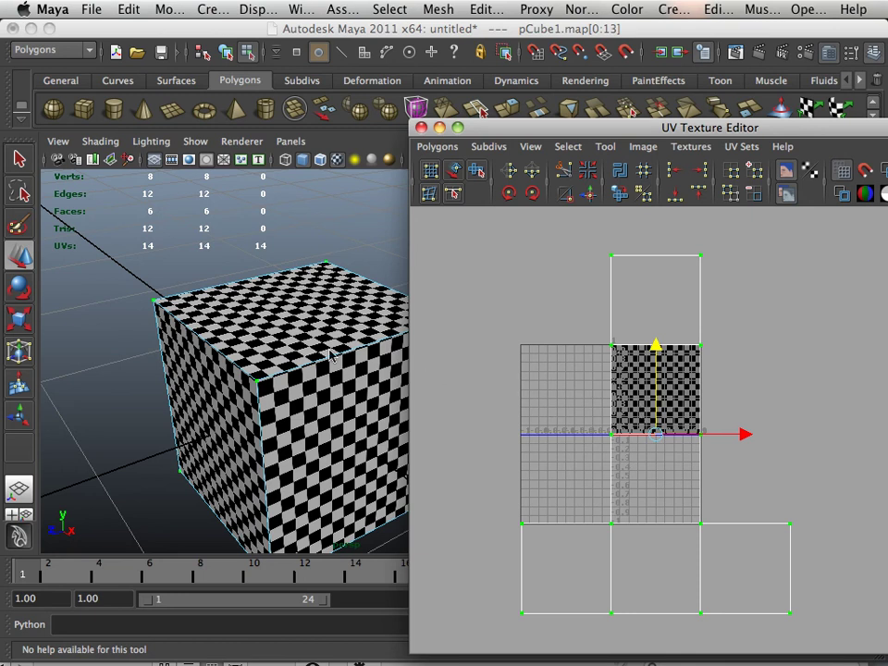
{"action": "left_click_drag", "start_coordinate": [322, 348], "coordinate": [246, 355], "text": "alt"}
{"action": "right_click_drag", "start_coordinate": [265, 355], "coordinate": [408, 375], "text": "alt"}
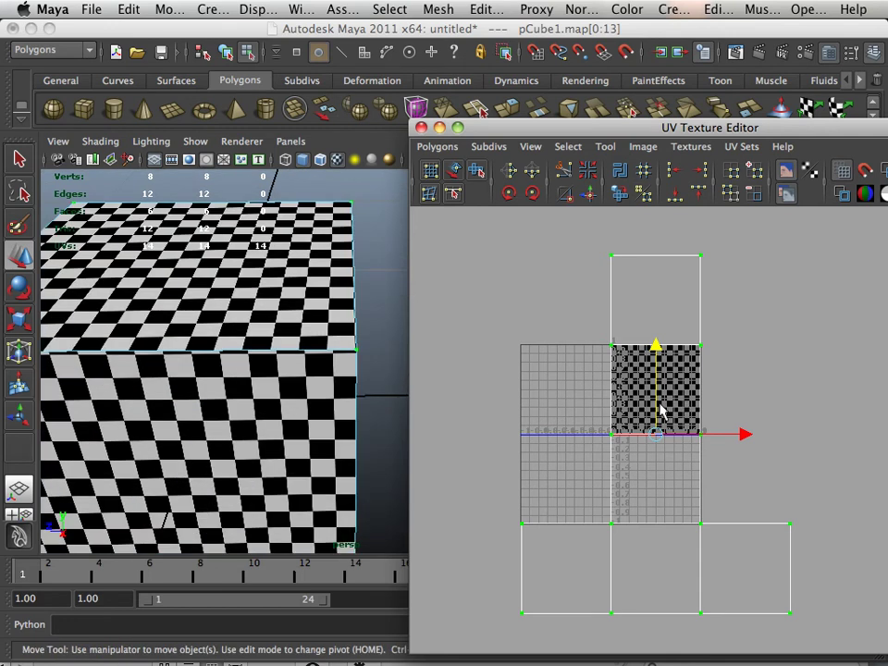
Step: Nudge all the UVs slightly down along V, away from the upper border of the texture space
{"action": "right_click_drag", "start_coordinate": [593, 394], "coordinate": [630, 414], "text": "alt"}
{"action": "middle_click_drag", "start_coordinate": [626, 413], "coordinate": [629, 417], "text": "alt"}
{"action": "left_click_drag", "start_coordinate": [644, 355], "coordinate": [645, 362]}
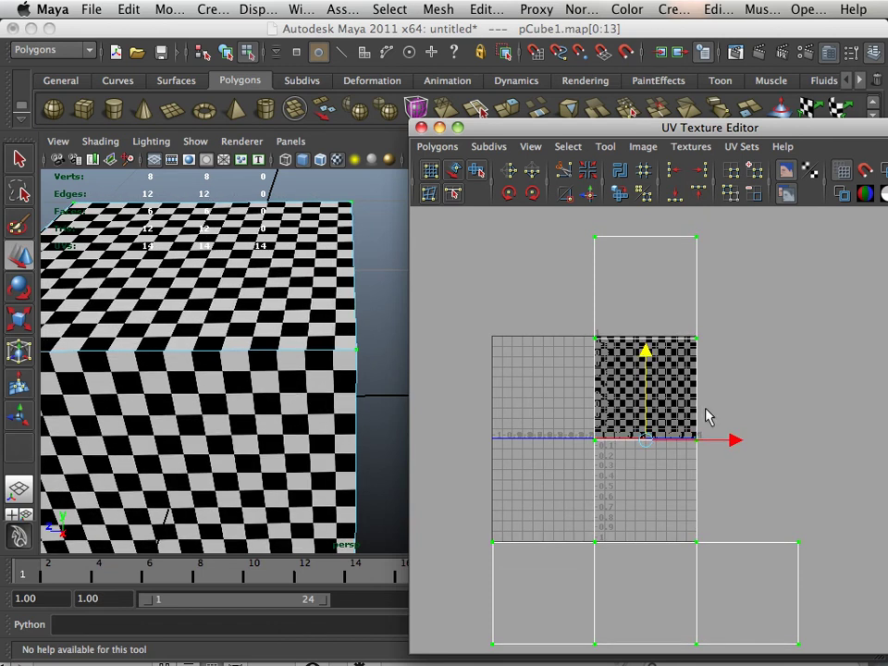
{"action": "right_click_drag", "start_coordinate": [706, 409], "coordinate": [621, 398], "text": "alt"}
{"action": "middle_click_drag", "start_coordinate": [645, 418], "coordinate": [593, 413], "text": "alt"}
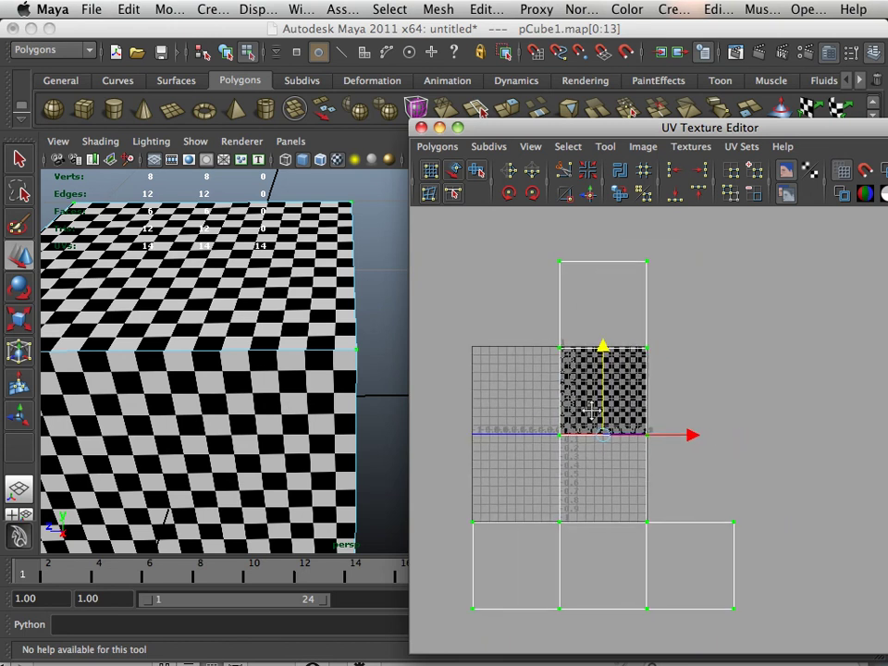
Step: Return the cube to object mode and apply Automatic Mapping to it
{"action": "right_click_drag", "start_coordinate": [603, 460], "coordinate": [724, 468]}
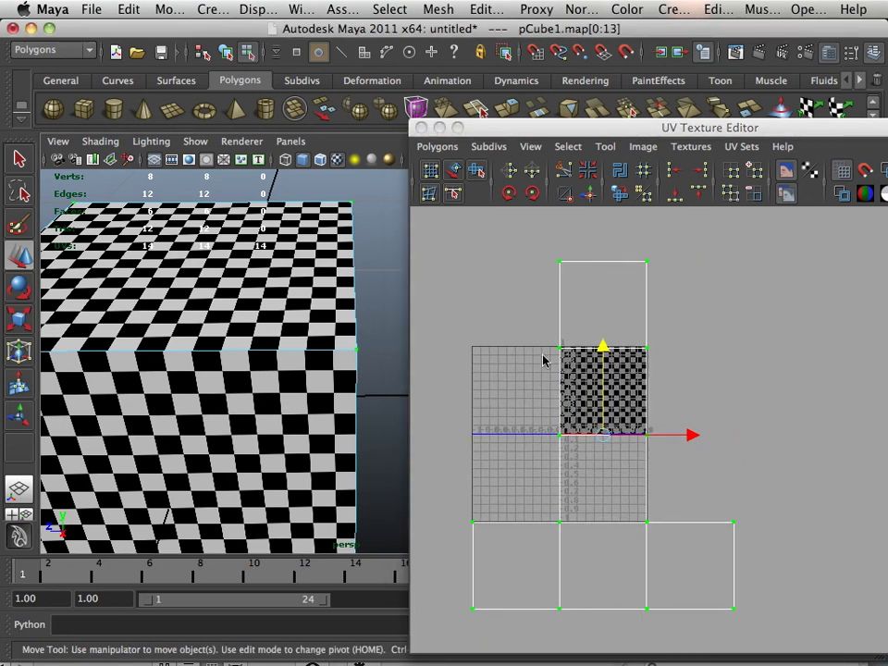
{"action": "right_click_drag", "start_coordinate": [357, 350], "coordinate": [347, 318]}
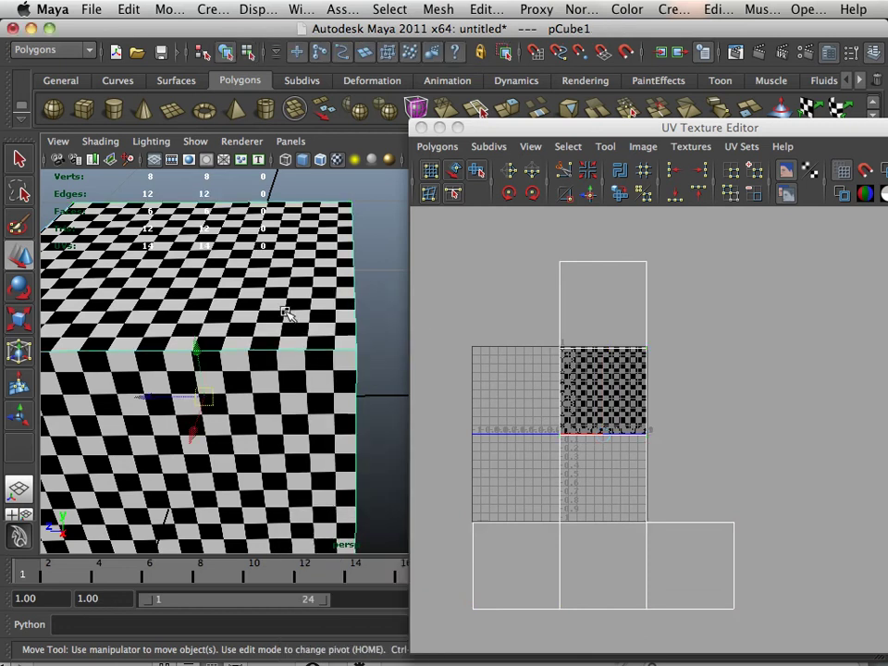
{"action": "left_click", "coordinate": [719, 11]}
{"action": "mouse_move", "coordinate": [672, 12]}
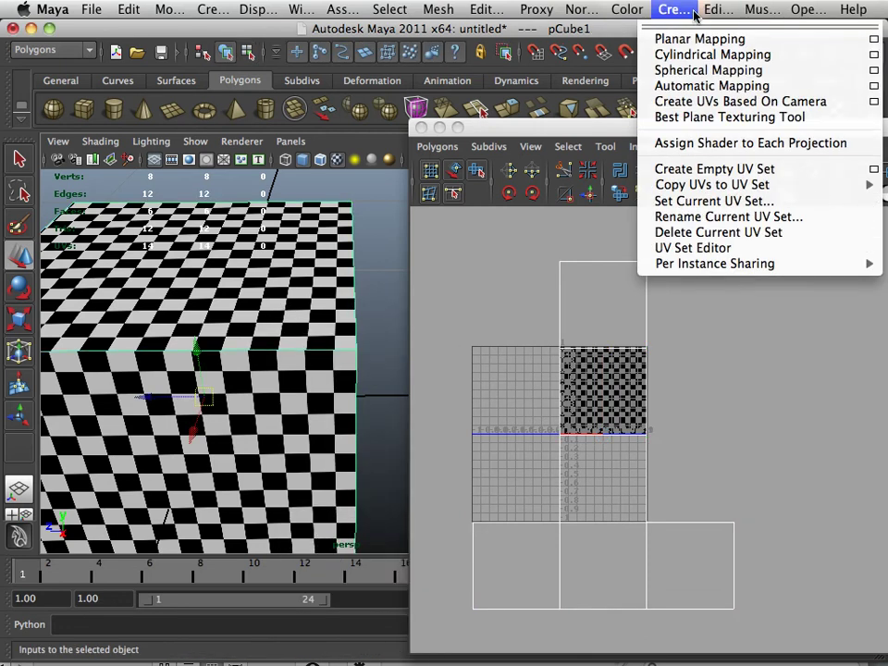
{"action": "left_click", "coordinate": [680, 86]}
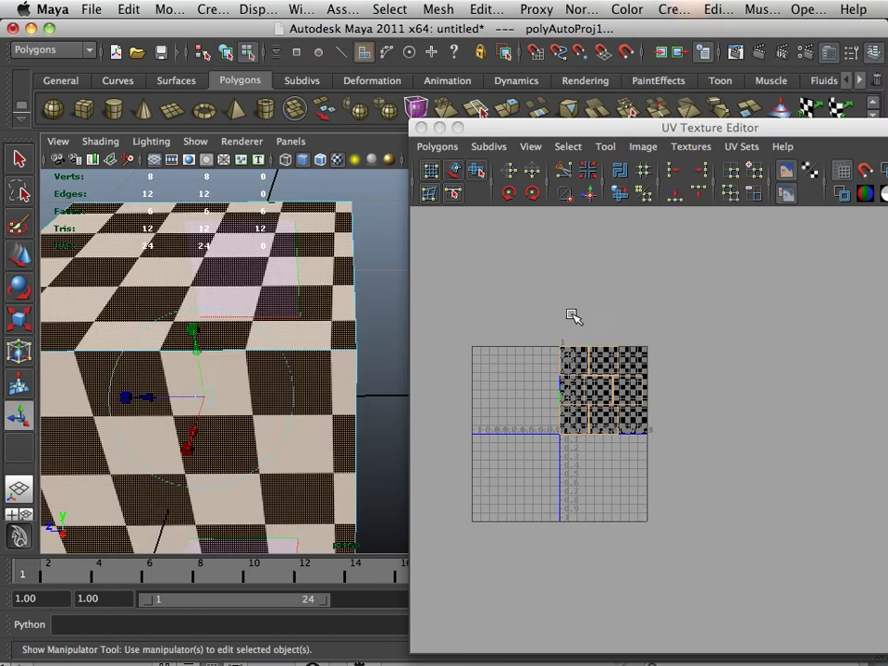
Step: Examine how the automatically mapped UV shells are arranged over the checker texture in the 0 to 1 space
{"action": "right_click_drag", "start_coordinate": [528, 331], "coordinate": [745, 399], "text": "alt"}
{"action": "middle_click_drag", "start_coordinate": [554, 334], "coordinate": [647, 351], "text": "alt"}
{"action": "right_click_drag", "start_coordinate": [588, 326], "coordinate": [794, 424], "text": "alt"}
{"action": "middle_click_drag", "start_coordinate": [624, 341], "coordinate": [709, 408], "text": "alt"}
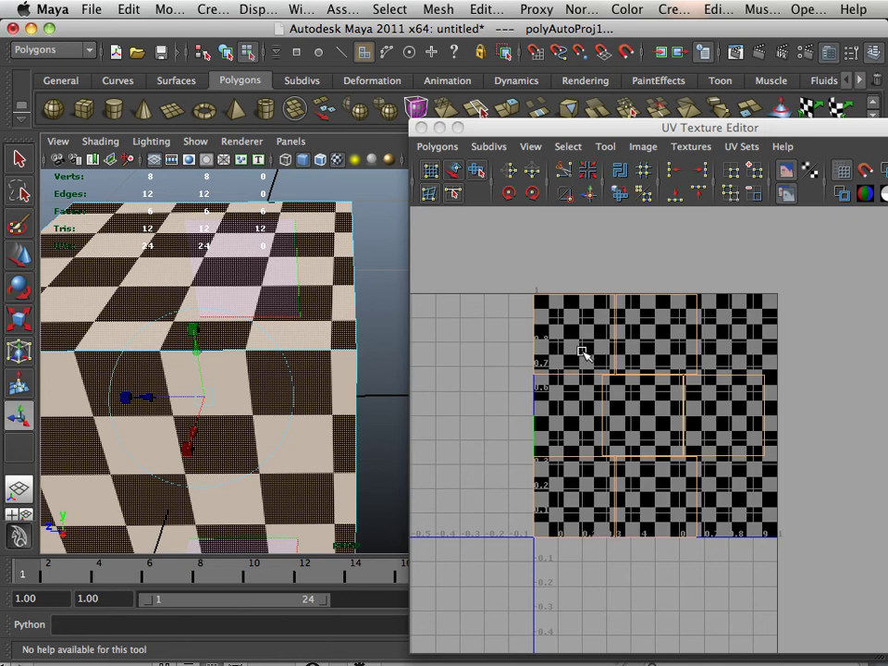
{"action": "right_click_drag", "start_coordinate": [581, 348], "coordinate": [577, 323], "text": "alt"}
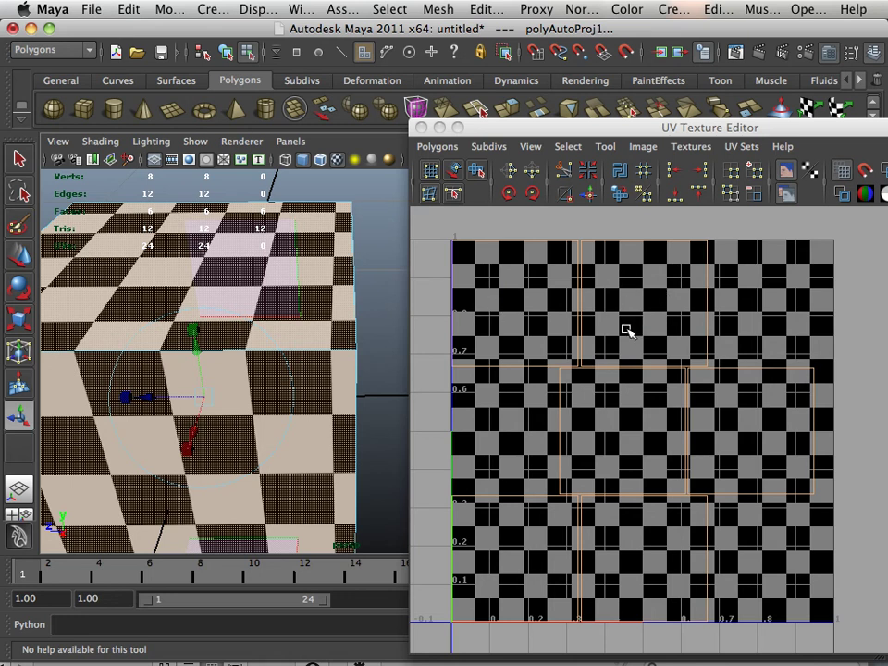
Step: Pick the face of the first middle-row UV shell and examine how the checks fall on the matching cube faces
{"action": "scroll", "coordinate": [630, 347], "scroll_direction": "up", "scroll_amount": 3}
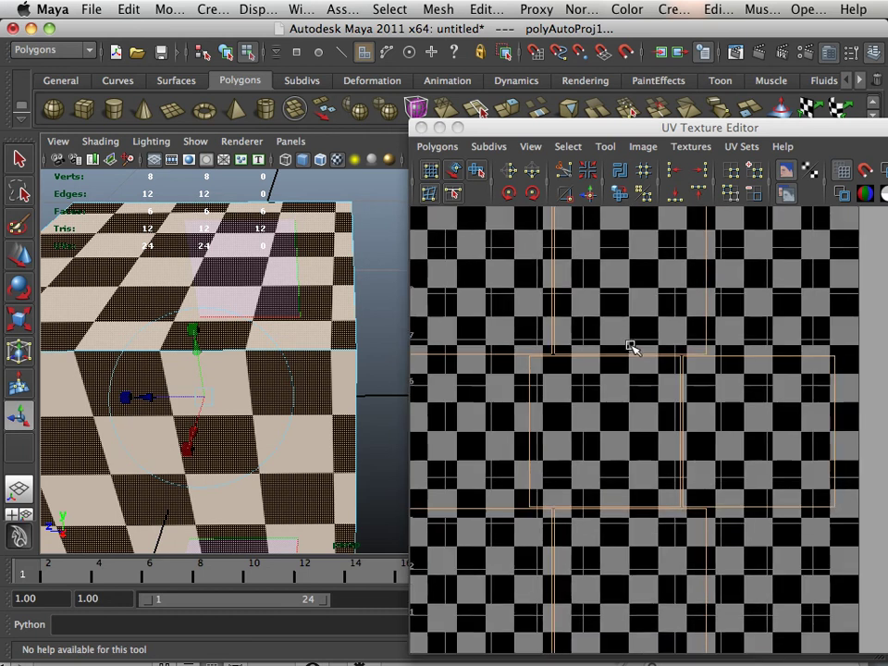
{"action": "scroll", "coordinate": [611, 345], "scroll_direction": "down", "scroll_amount": 2}
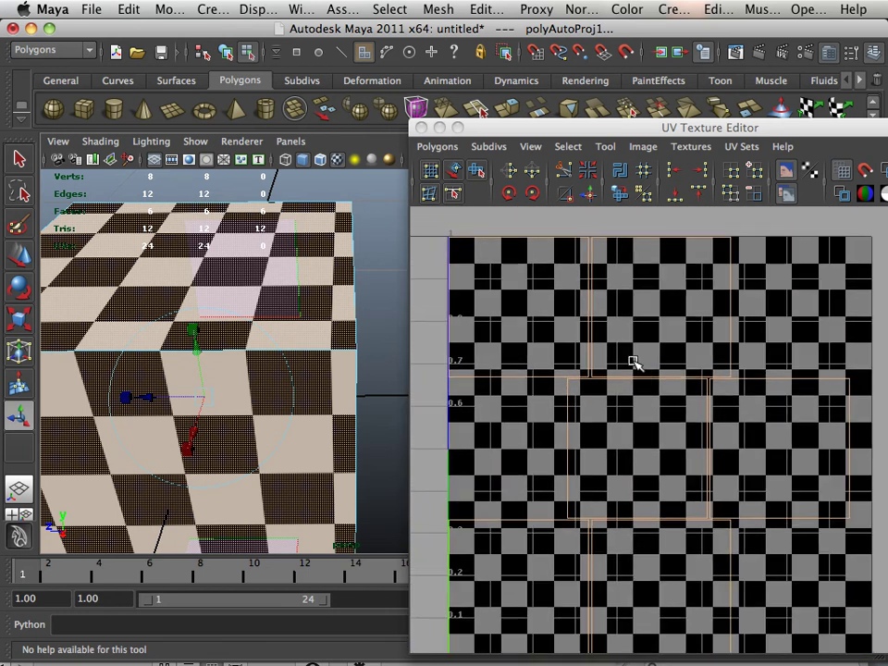
{"action": "left_click", "coordinate": [641, 388]}
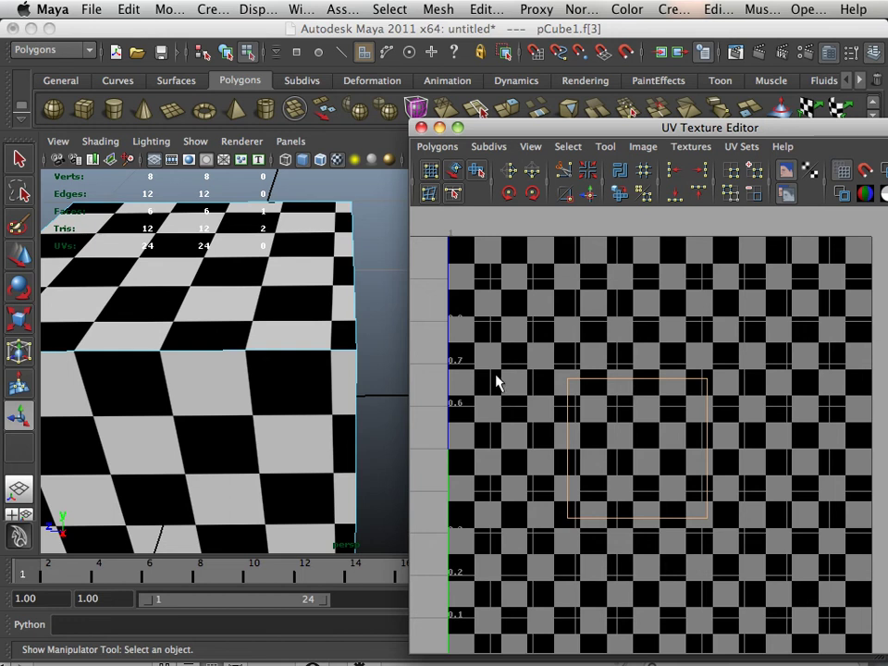
{"action": "left_click_drag", "start_coordinate": [388, 378], "coordinate": [319, 342], "text": "alt"}
{"action": "scroll", "coordinate": [322, 345], "scroll_direction": "up", "scroll_amount": 5}
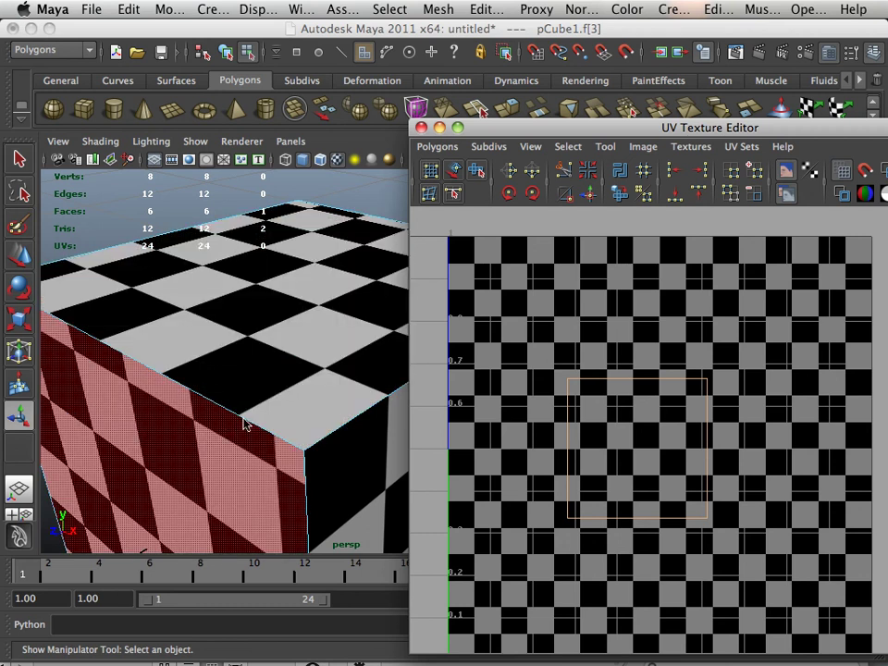
{"action": "right_click_drag", "start_coordinate": [257, 423], "coordinate": [204, 408], "text": "alt"}
{"action": "middle_click_drag", "start_coordinate": [225, 407], "coordinate": [169, 400], "text": "alt"}
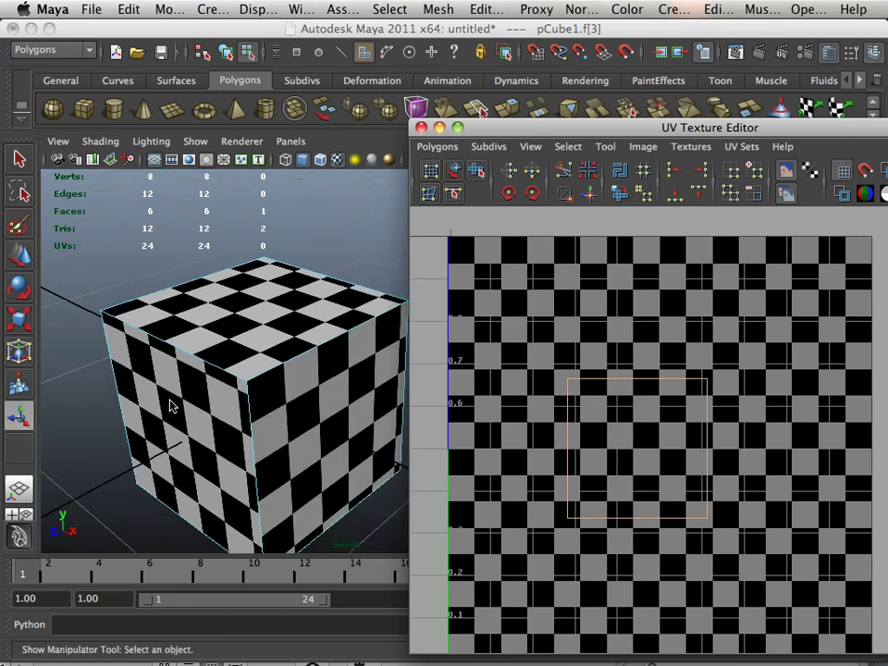
{"action": "left_click_drag", "start_coordinate": [169, 407], "coordinate": [136, 343], "text": "alt"}
{"action": "scroll", "coordinate": [171, 405], "scroll_direction": "up", "scroll_amount": 2}
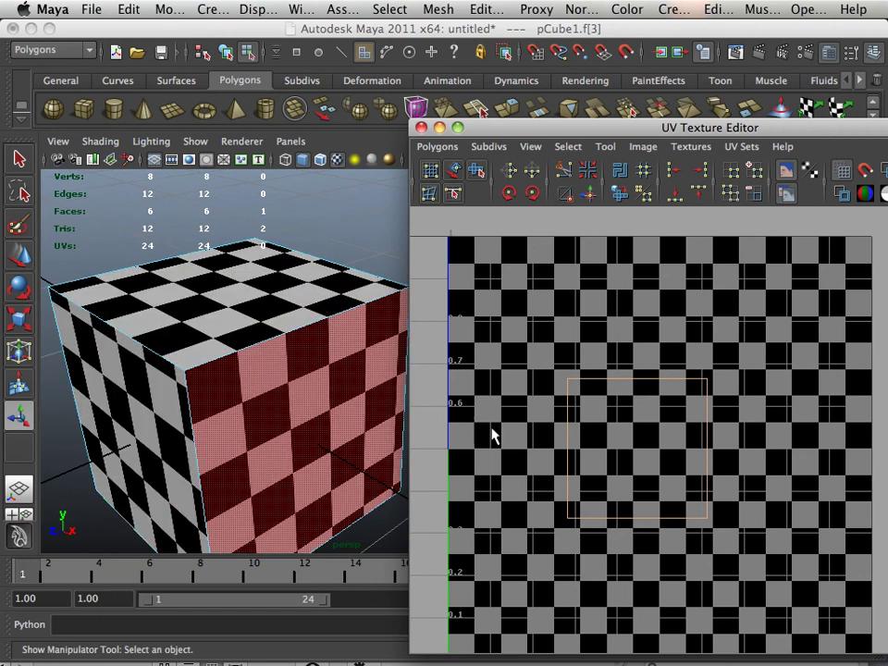
Step: Switch to UV selection and select the UVs across the automatically mapped shells
{"action": "right_click_drag", "start_coordinate": [648, 454], "coordinate": [624, 455]}
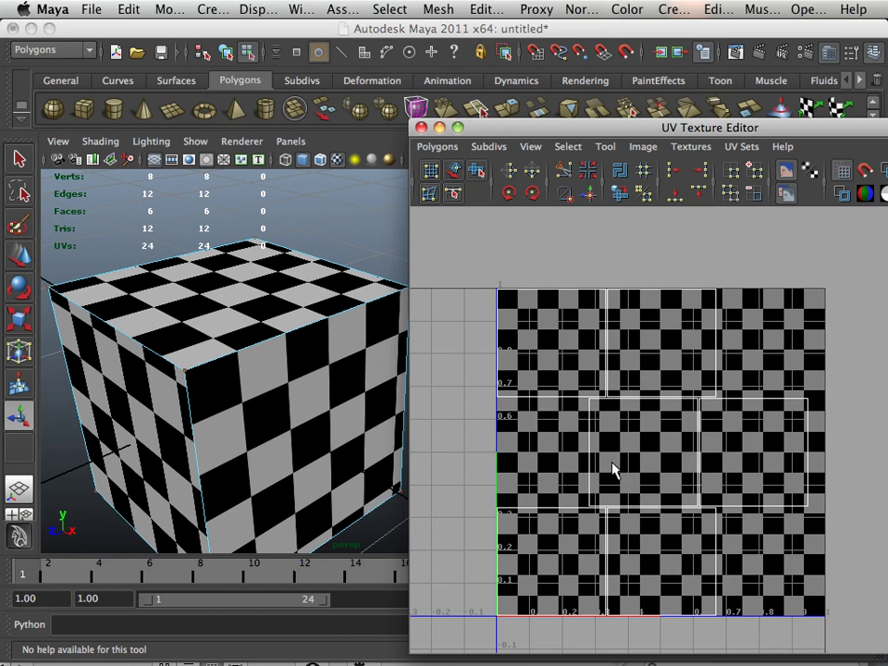
{"action": "right_click_drag", "start_coordinate": [573, 434], "coordinate": [696, 472], "text": "alt"}
{"action": "middle_click_drag", "start_coordinate": [593, 423], "coordinate": [584, 435], "text": "alt"}
{"action": "right_click_drag", "start_coordinate": [584, 435], "coordinate": [589, 435], "text": "alt"}
{"action": "middle_click_drag", "start_coordinate": [573, 434], "coordinate": [602, 439], "text": "alt"}
{"action": "right_click_drag", "start_coordinate": [603, 440], "coordinate": [505, 432], "text": "alt"}
{"action": "mouse_move", "coordinate": [434, 267]}
{"action": "left_mouse_down"}
{"action": "mouse_move", "coordinate": [440, 306]}
{"action": "mouse_move", "coordinate": [841, 659]}
{"action": "left_mouse_up"}
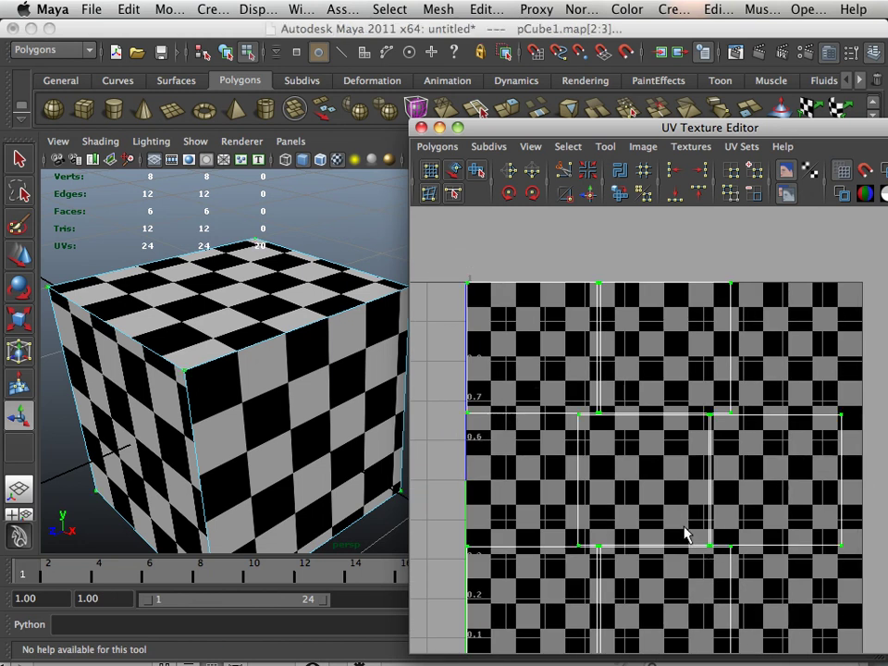
Step: Switch to edge selection, select the upper edge of the first middle-row shell, and reposition the UV Texture Editor for access to its sewing tools
{"action": "right_click", "coordinate": [684, 458]}
{"action": "right_click_drag", "start_coordinate": [684, 458], "coordinate": [686, 422]}
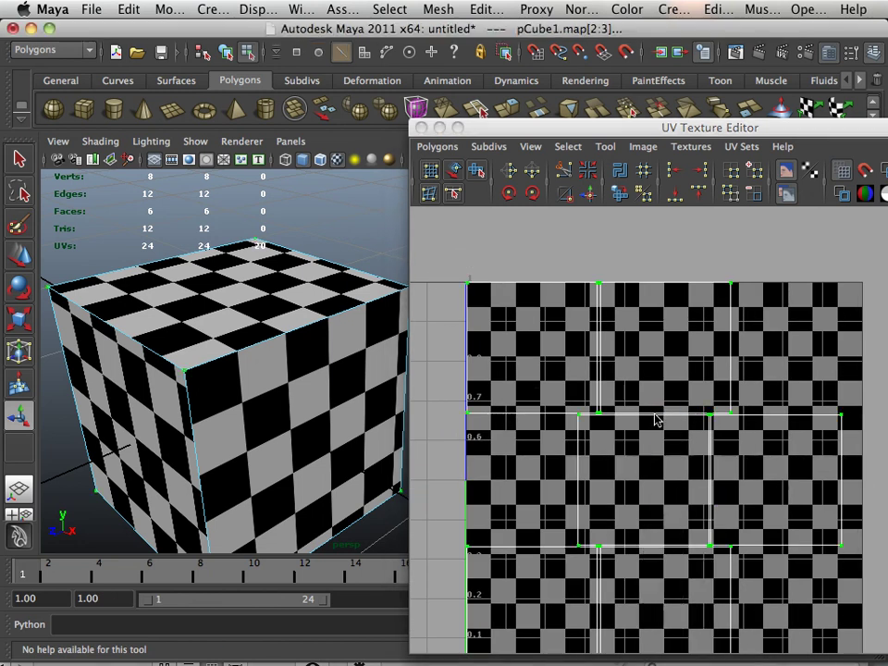
{"action": "right_click_drag", "start_coordinate": [624, 422], "coordinate": [773, 478], "text": "alt"}
{"action": "left_click", "coordinate": [627, 417]}
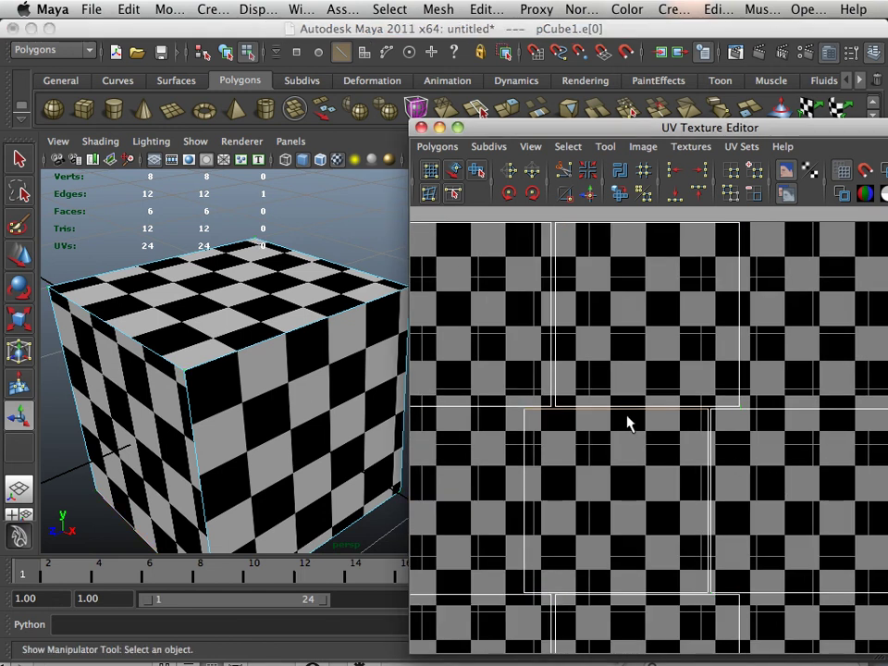
{"action": "right_click_drag", "start_coordinate": [620, 413], "coordinate": [545, 405], "text": "alt"}
{"action": "right_click_drag", "start_coordinate": [700, 433], "coordinate": [530, 396], "text": "alt"}
{"action": "middle_click_drag", "start_coordinate": [625, 418], "coordinate": [589, 386], "text": "alt"}
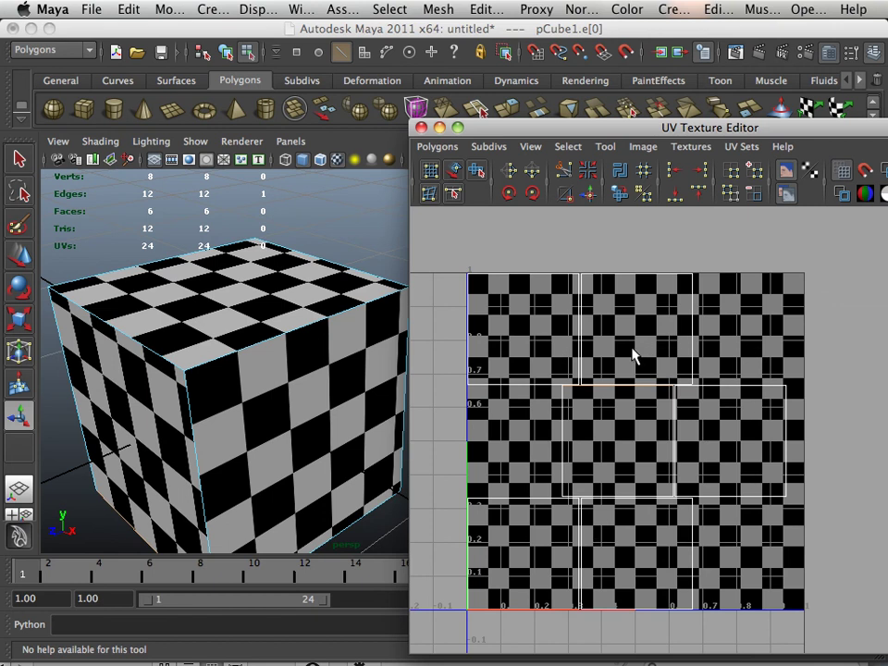
{"action": "right_click_drag", "start_coordinate": [600, 367], "coordinate": [631, 383], "text": "alt"}
{"action": "mouse_move", "coordinate": [632, 382]}
{"action": "middle_mouse_down", "text": "alt"}
{"action": "mouse_move", "coordinate": [627, 372]}
{"action": "mouse_move", "coordinate": [635, 386]}
{"action": "mouse_move", "coordinate": [622, 388]}
{"action": "mouse_move", "coordinate": [622, 375]}
{"action": "middle_mouse_up", "text": "alt"}
{"action": "scroll", "coordinate": [621, 374], "scroll_direction": "up", "scroll_amount": 1}
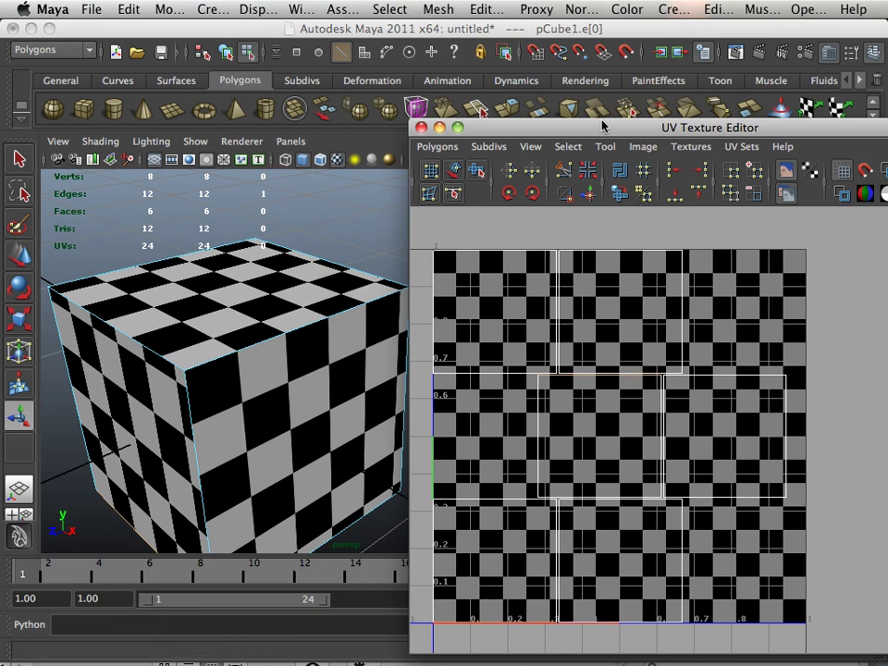
{"action": "left_click_drag", "start_coordinate": [598, 127], "coordinate": [389, 126]}
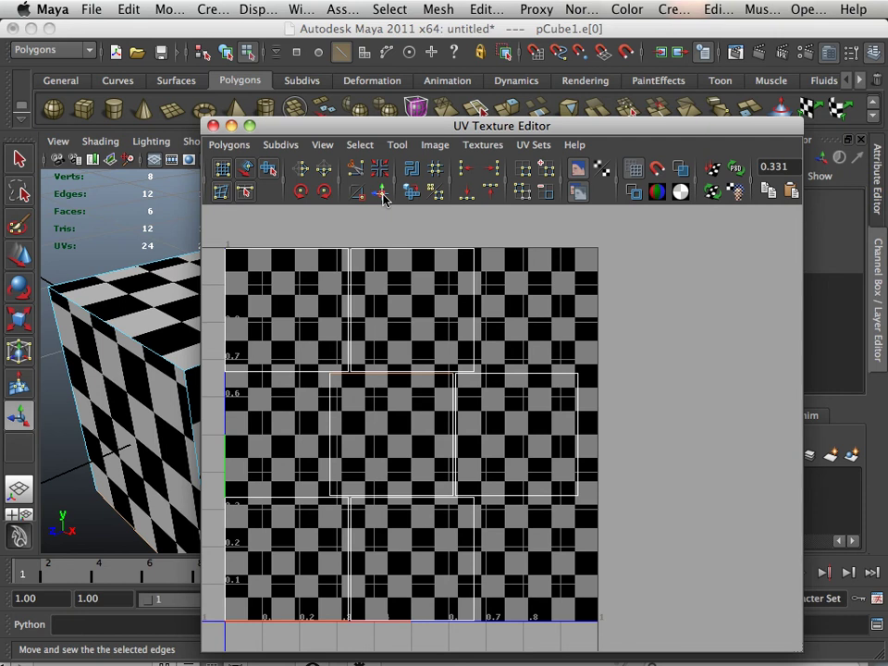
Step: Try Move and Sew on the selected edge to join its two shells, and undo it
{"action": "left_click", "coordinate": [382, 192]}
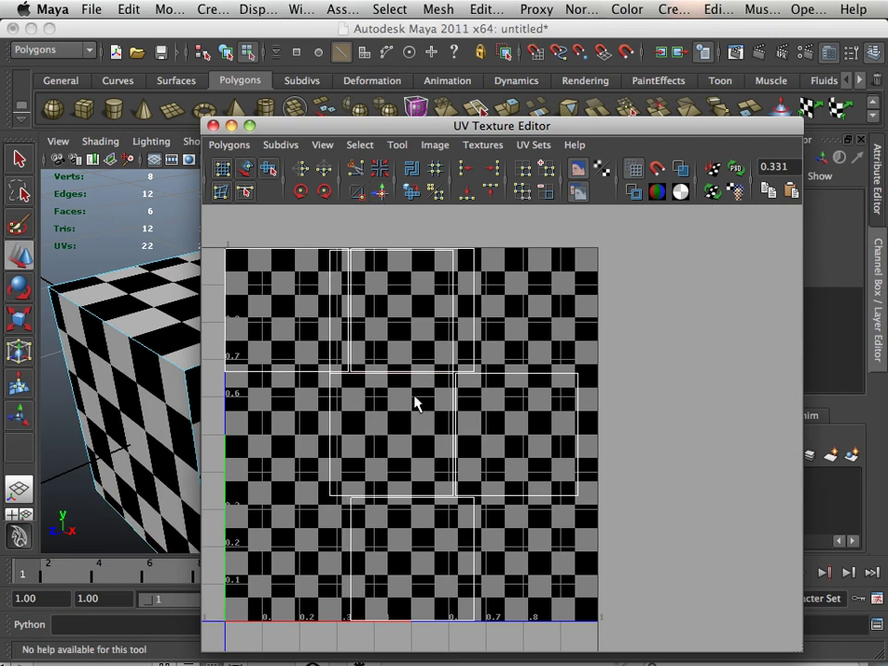
{"action": "middle_click_drag", "start_coordinate": [413, 396], "coordinate": [416, 436], "text": "alt"}
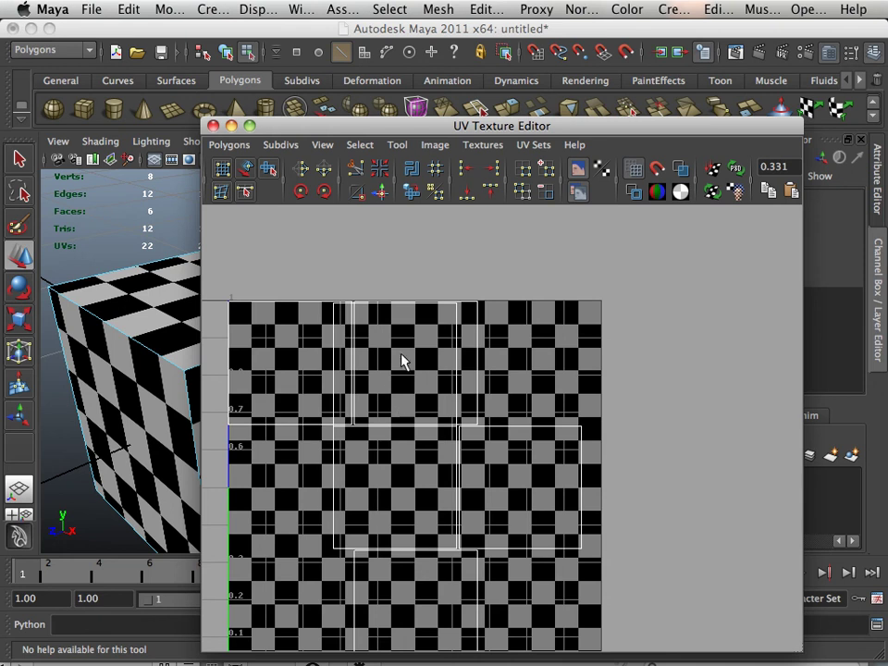
{"action": "key", "text": "super+z"}
{"action": "right_click_drag", "start_coordinate": [421, 417], "coordinate": [387, 434], "text": "alt"}
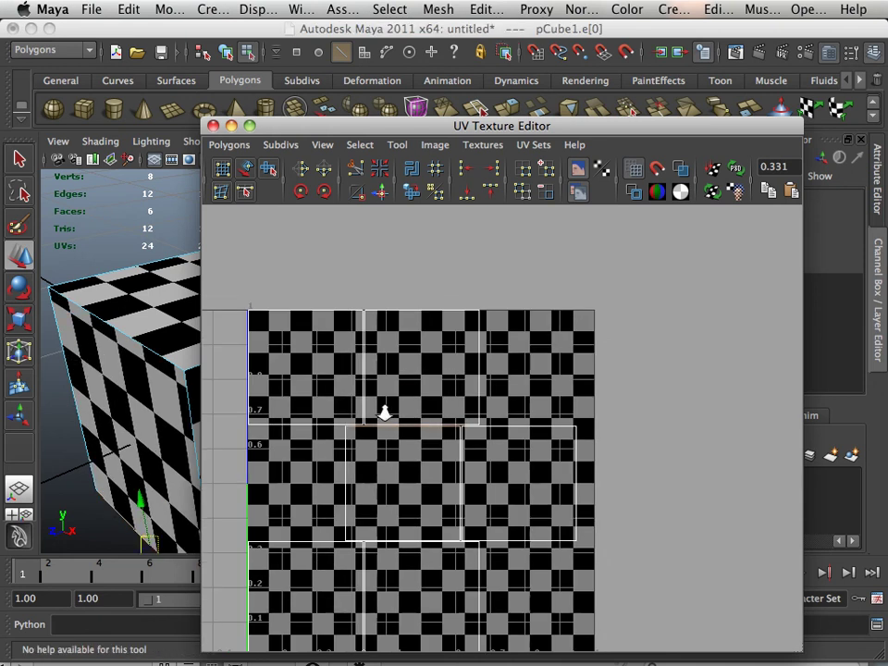
Step: Move and sew the selected edge, and shift the joined two-face shell sideways along U, outside the checker texture space
{"action": "left_click", "coordinate": [380, 192]}
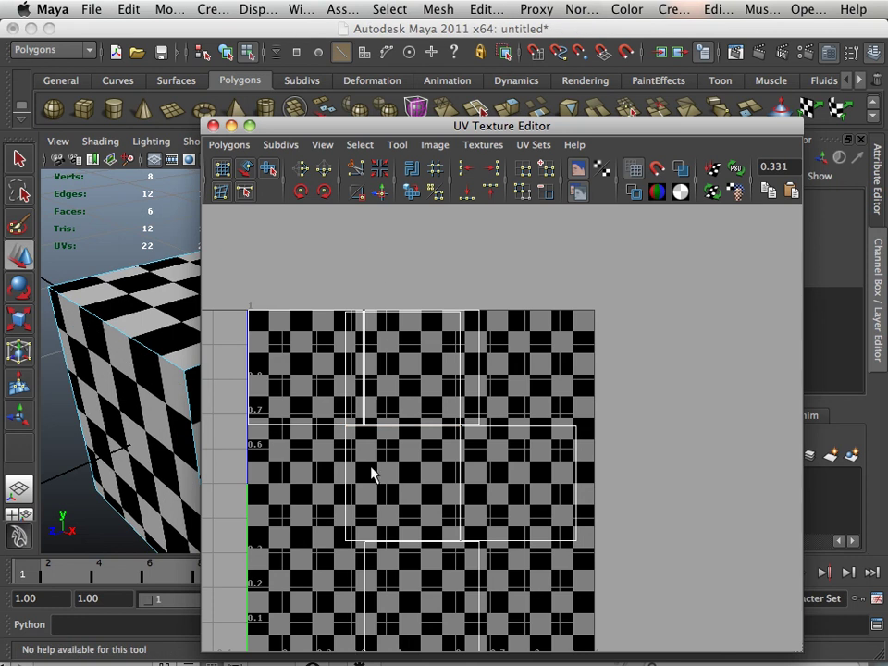
{"action": "right_click_drag", "start_coordinate": [366, 500], "coordinate": [407, 468]}
{"action": "left_click", "coordinate": [346, 543]}
{"action": "right_click_drag", "start_coordinate": [347, 541], "coordinate": [383, 519], "text": "ctrl"}
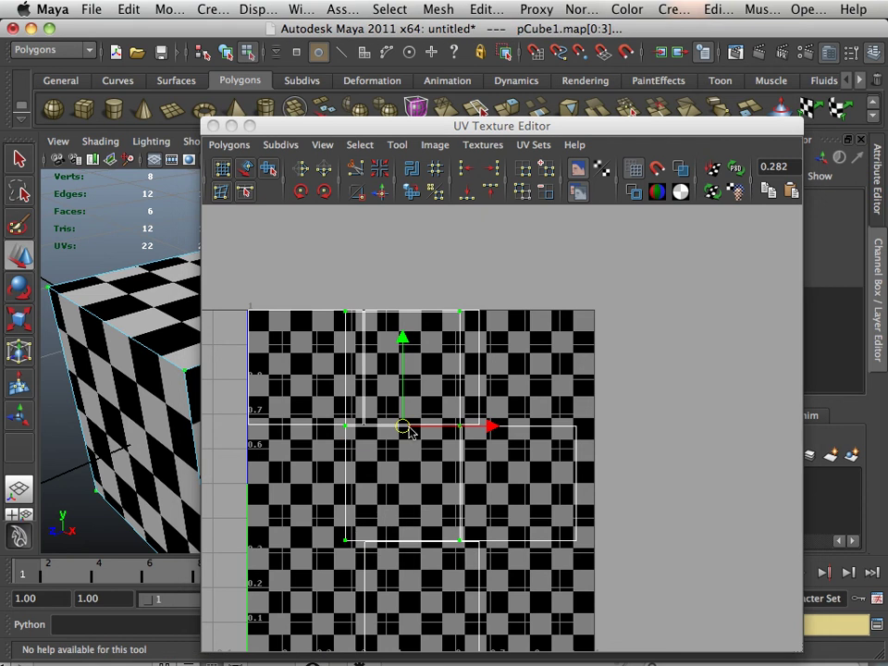
{"action": "left_click", "coordinate": [291, 518]}
{"action": "left_click_drag", "start_coordinate": [311, 550], "coordinate": [358, 532]}
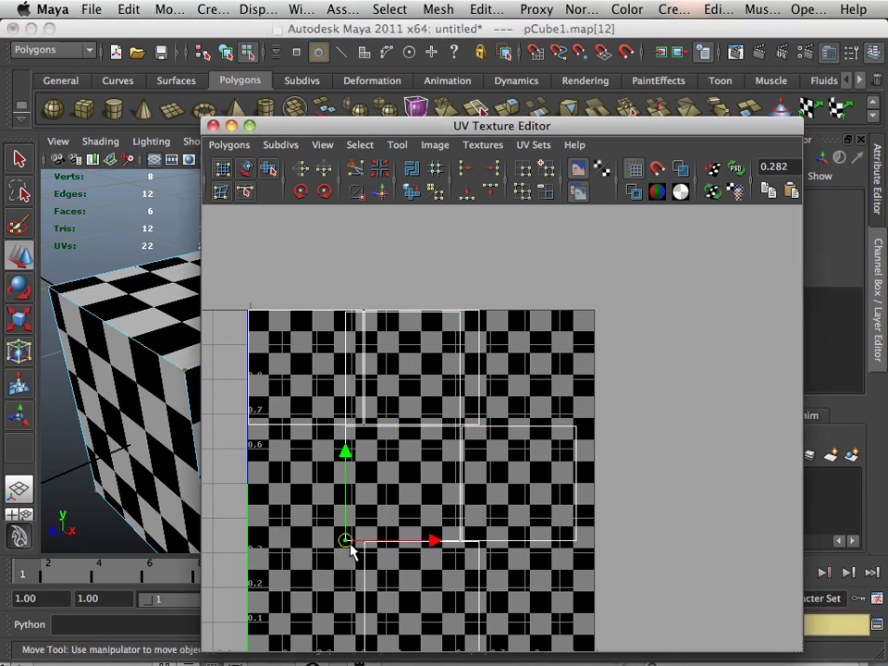
{"action": "right_click_drag", "start_coordinate": [349, 547], "coordinate": [402, 526], "text": "ctrl"}
{"action": "left_click_drag", "start_coordinate": [388, 427], "coordinate": [720, 500]}
Step: Extend the joined shell to a vertical four-face strip by moving and sewing its uppermost edge twice
{"action": "middle_click_drag", "start_coordinate": [618, 429], "coordinate": [542, 413], "text": "alt"}
{"action": "right_click_drag", "start_coordinate": [673, 448], "coordinate": [642, 362], "text": "alt"}
{"action": "left_click", "coordinate": [634, 381]}
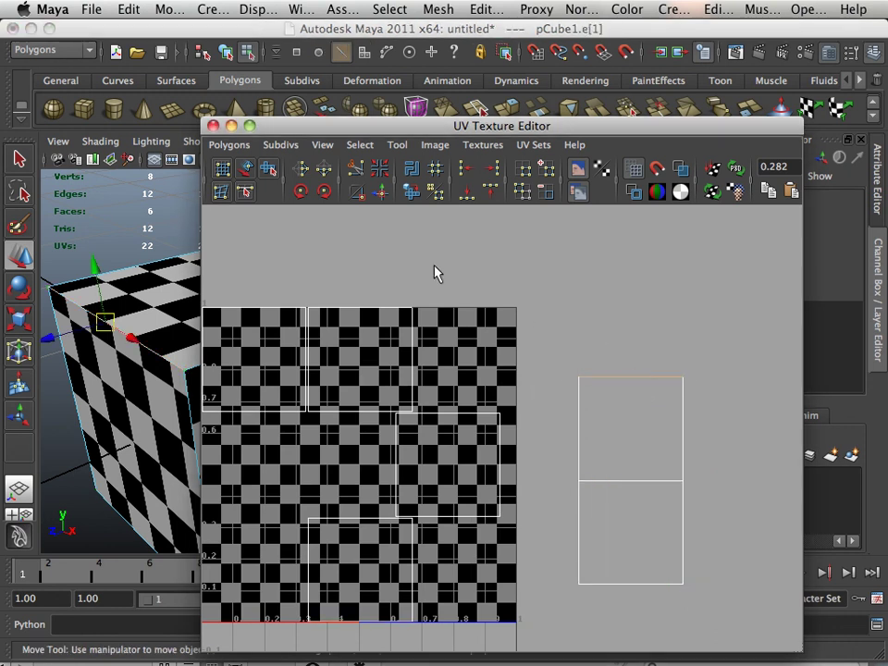
{"action": "left_click", "coordinate": [379, 191]}
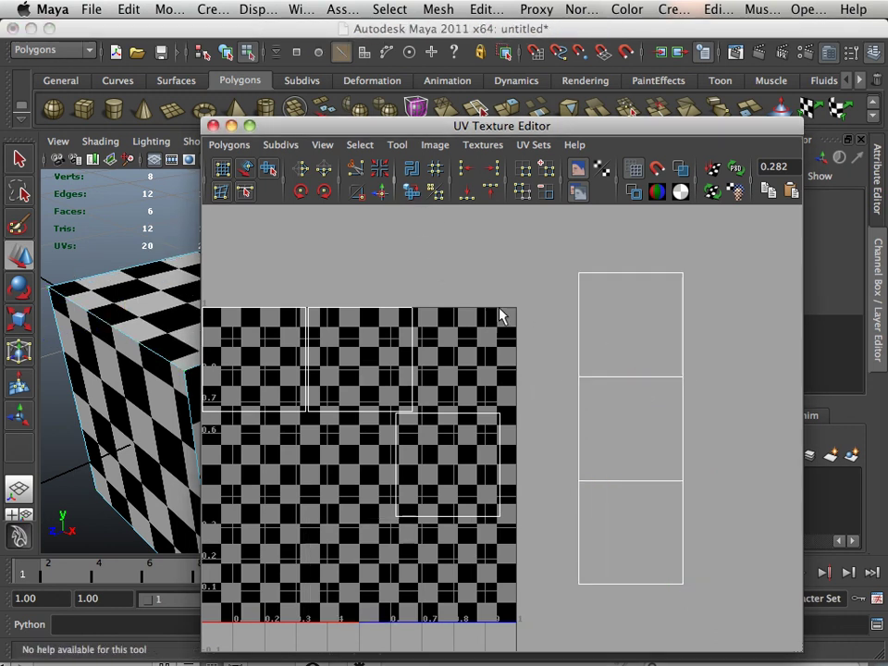
{"action": "right_click_drag", "start_coordinate": [564, 382], "coordinate": [611, 322], "text": "alt"}
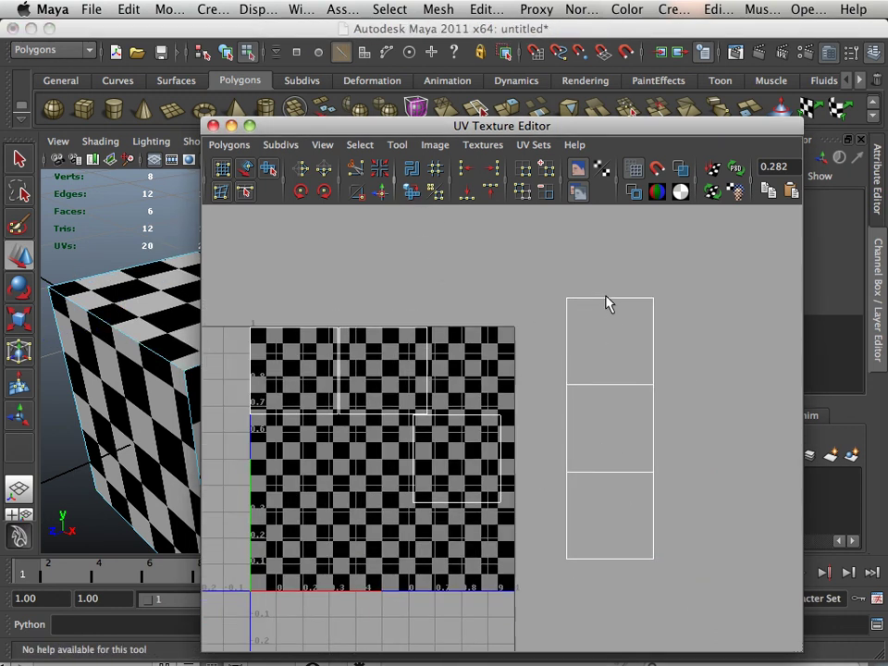
{"action": "left_click", "coordinate": [606, 298]}
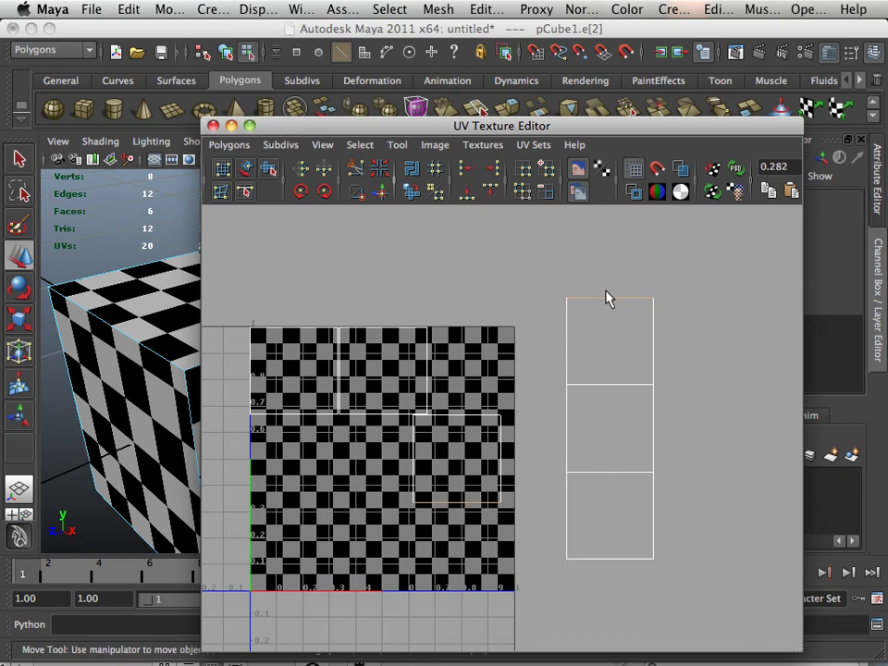
{"action": "left_click", "coordinate": [379, 193]}
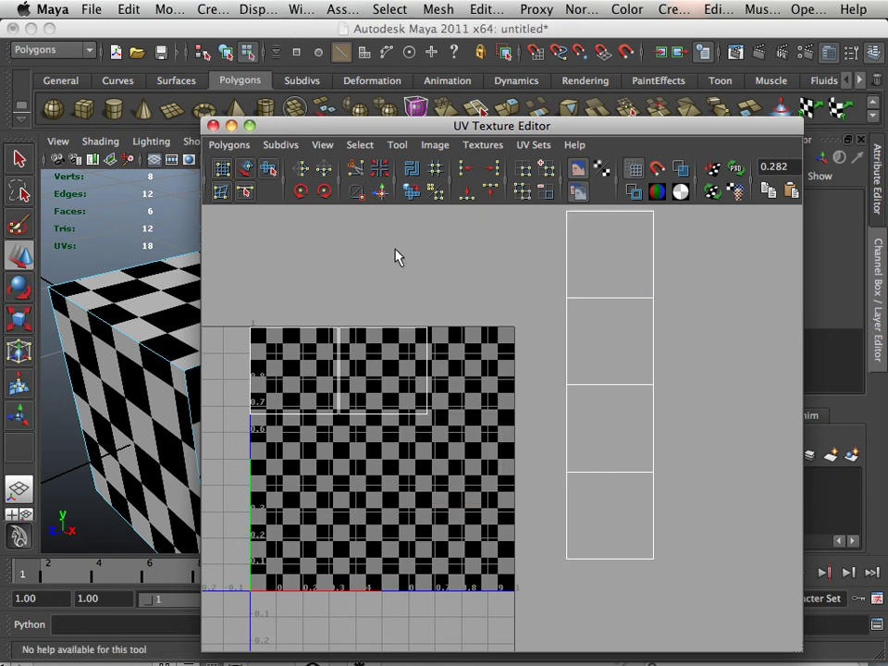
Step: Move and sew the two remaining shells onto the right and left side edges of the strip's lowest face
{"action": "left_click", "coordinate": [653, 524]}
{"action": "left_click", "coordinate": [380, 193]}
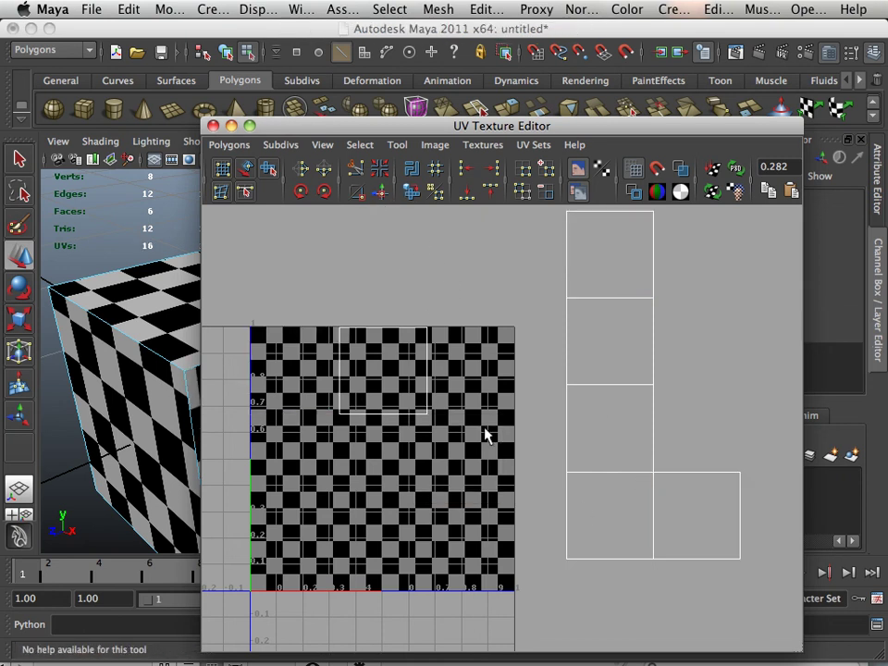
{"action": "left_click", "coordinate": [568, 507]}
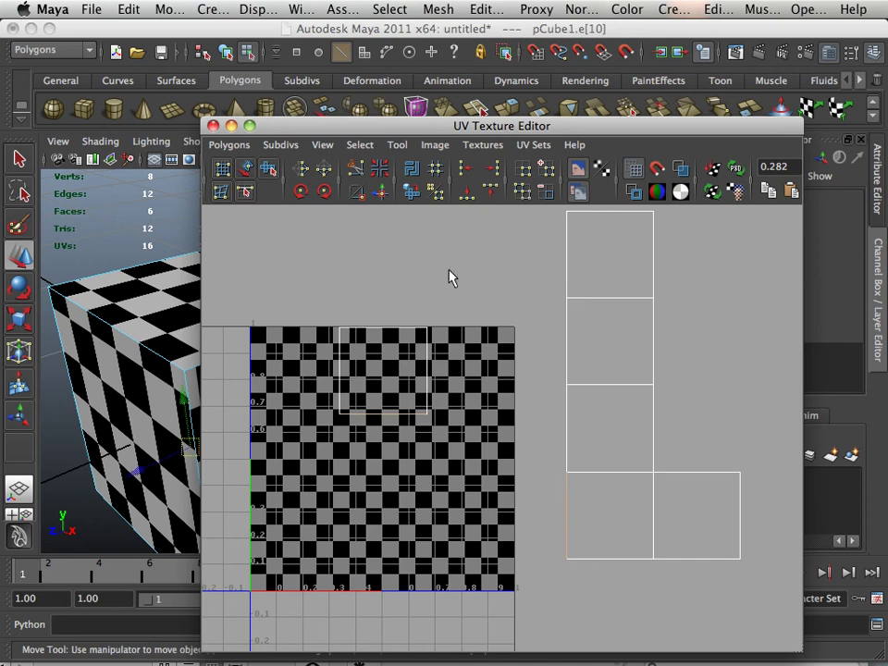
{"action": "left_click", "coordinate": [387, 196]}
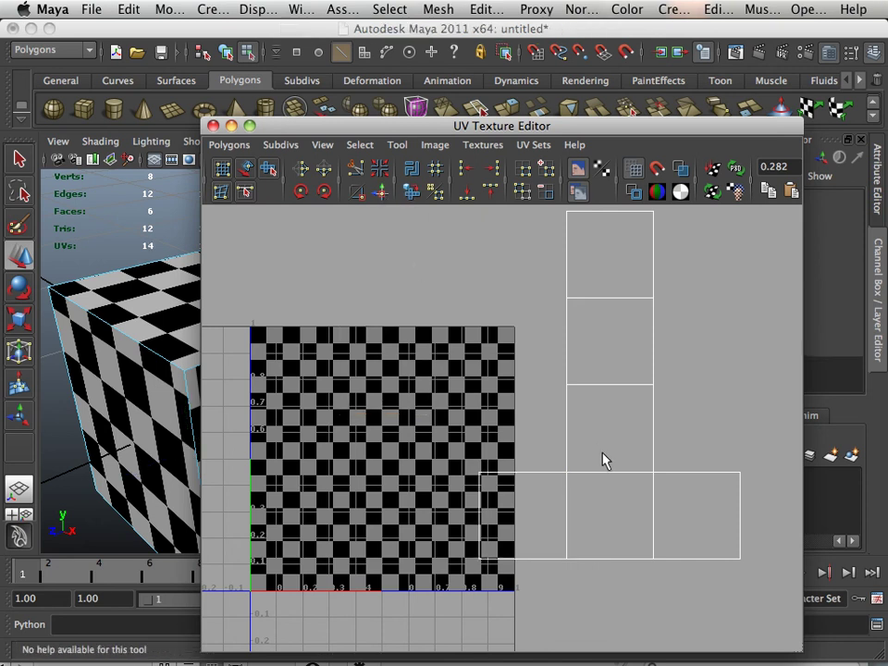
Step: Try sewing the upper edge of the cross's right arm to the adjoining strip face, check the cube's checks, and undo the sew
{"action": "scroll", "coordinate": [569, 452], "scroll_direction": "down", "scroll_amount": 3}
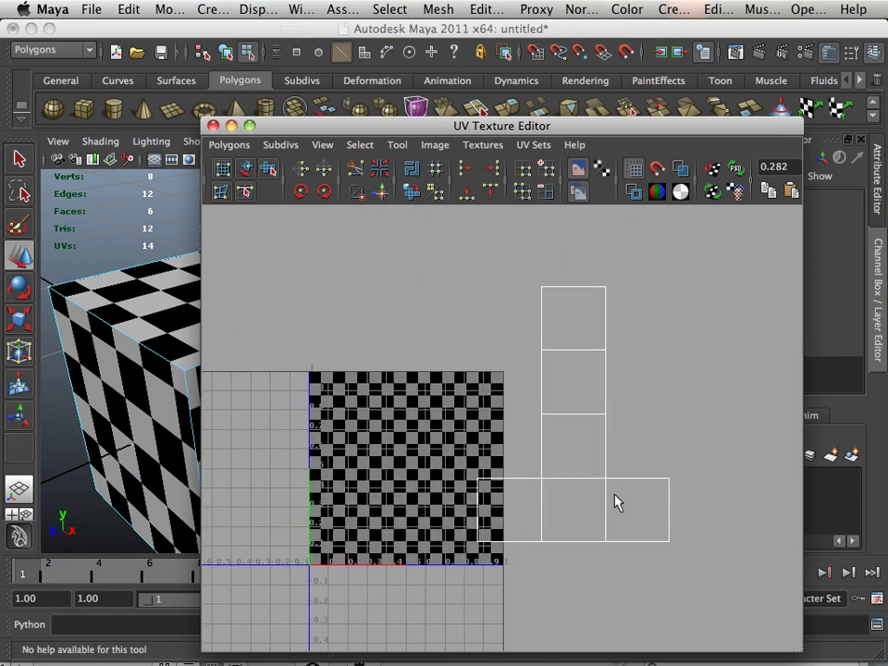
{"action": "right_click_drag", "start_coordinate": [542, 466], "coordinate": [660, 527], "text": "alt"}
{"action": "middle_click_drag", "start_coordinate": [590, 516], "coordinate": [446, 491], "text": "alt"}
{"action": "right_click_drag", "start_coordinate": [446, 491], "coordinate": [544, 514], "text": "alt"}
{"action": "left_click", "coordinate": [543, 487]}
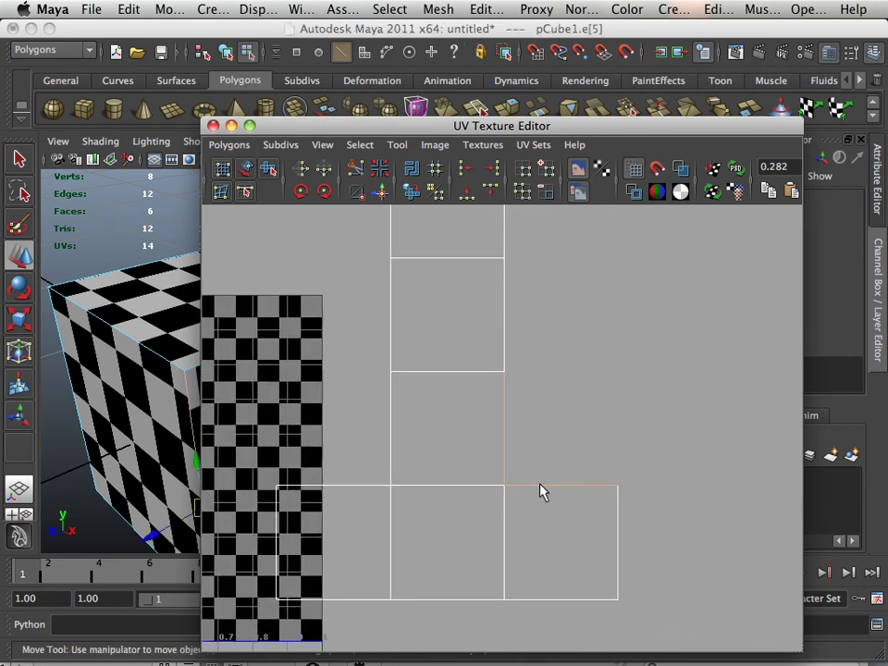
{"action": "left_click", "coordinate": [405, 195]}
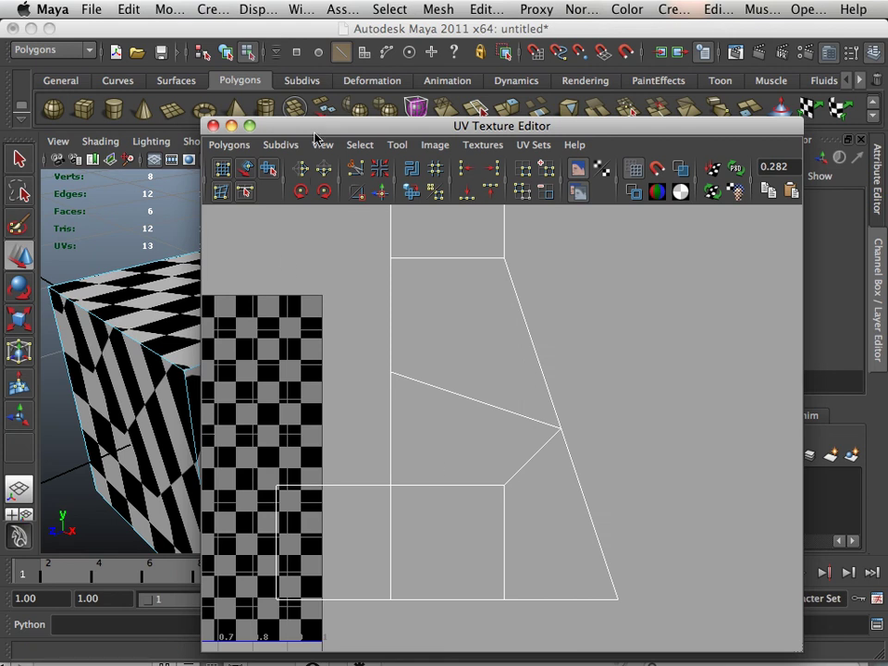
{"action": "left_click_drag", "start_coordinate": [366, 136], "coordinate": [632, 189]}
{"action": "left_click_drag", "start_coordinate": [341, 357], "coordinate": [238, 357], "text": "alt"}
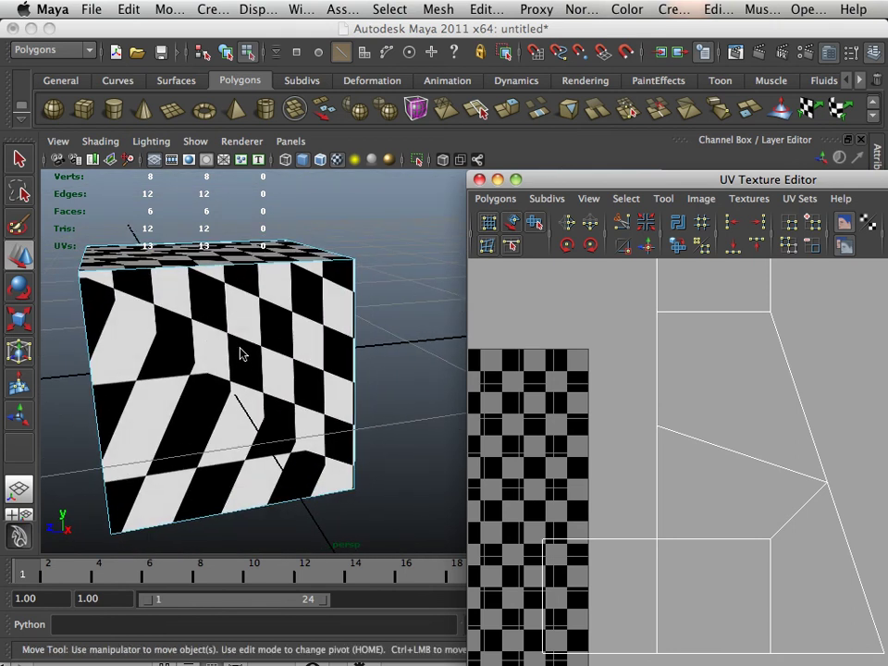
{"action": "key", "text": "super+z"}
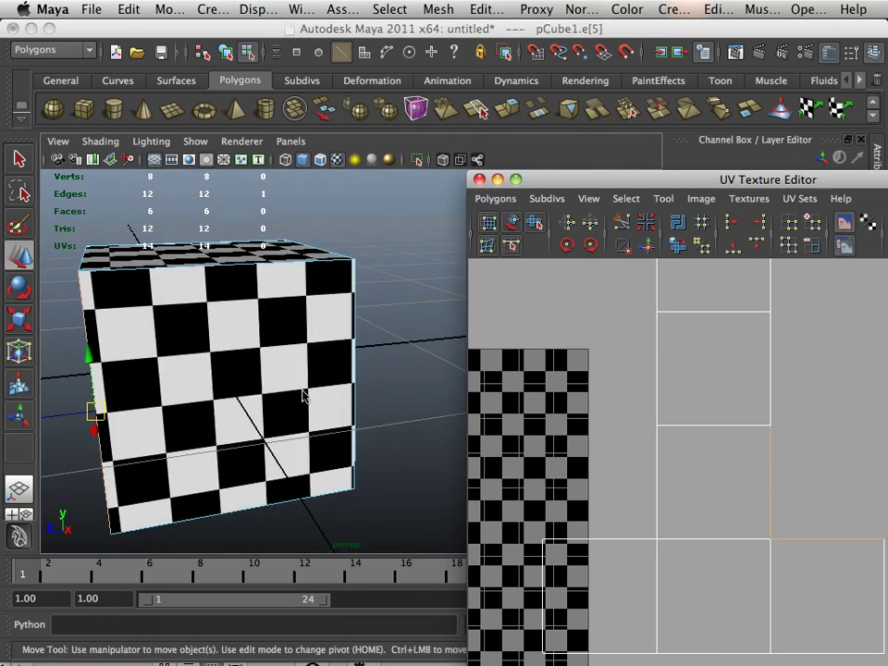
Step: Inspect how the checks run across the cube's top and side faces with the unfolded UV layout
{"action": "right_click_drag", "start_coordinate": [341, 392], "coordinate": [253, 383], "text": "alt"}
{"action": "left_click_drag", "start_coordinate": [254, 383], "coordinate": [220, 450], "text": "alt"}
{"action": "right_click_drag", "start_coordinate": [220, 450], "coordinate": [327, 475], "text": "alt"}
{"action": "left_click_drag", "start_coordinate": [279, 462], "coordinate": [278, 439], "text": "alt"}
{"action": "middle_click_drag", "start_coordinate": [277, 438], "coordinate": [381, 429], "text": "alt"}
{"action": "right_click_drag", "start_coordinate": [380, 429], "coordinate": [285, 422], "text": "alt"}
{"action": "left_click_drag", "start_coordinate": [285, 422], "coordinate": [284, 417], "text": "alt"}
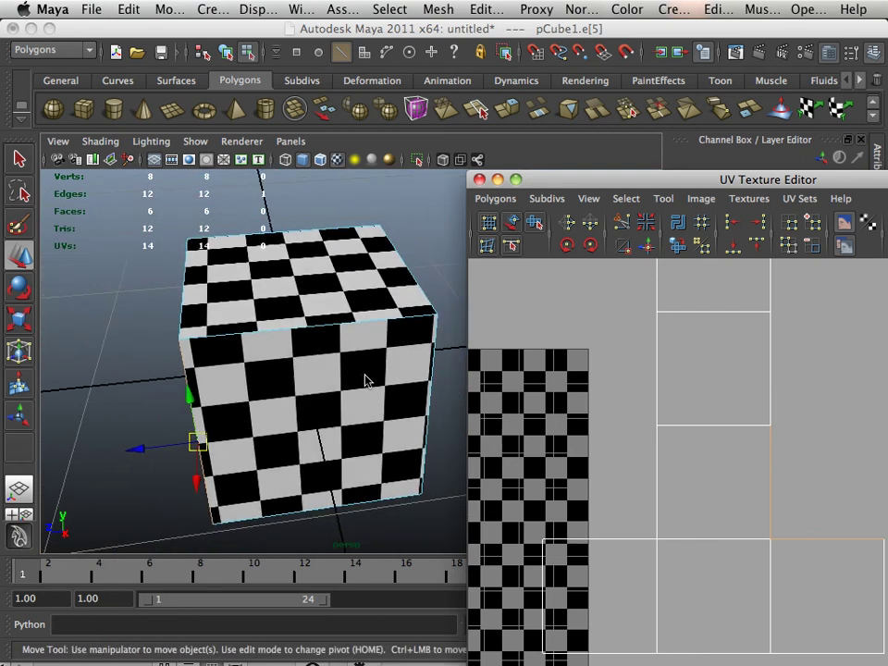
Step: Select all UVs of the unfolded cube shell and activate the Move tool
{"action": "scroll", "coordinate": [610, 437], "scroll_direction": "down", "scroll_amount": 4}
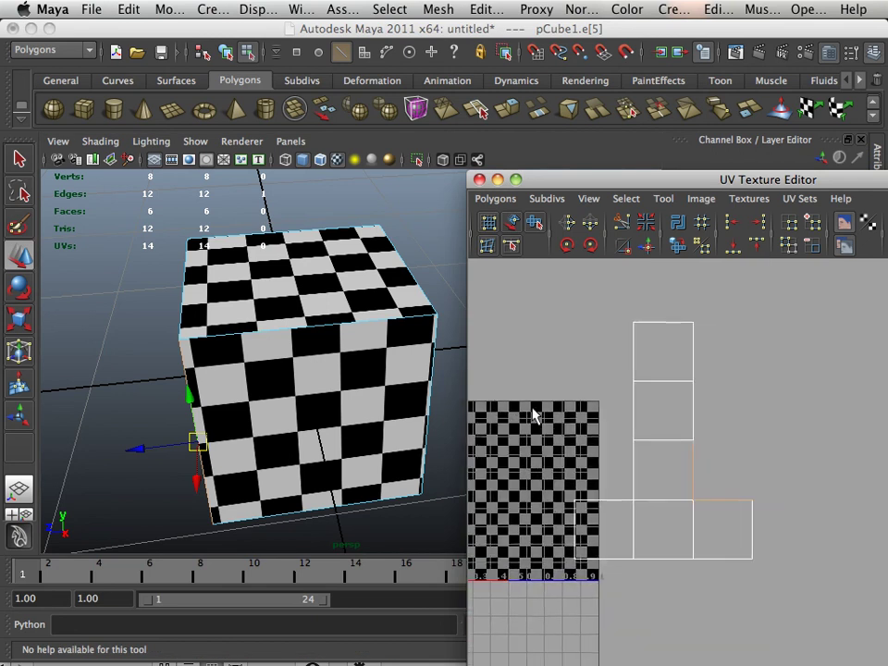
{"action": "right_click_drag", "start_coordinate": [642, 460], "coordinate": [714, 459]}
{"action": "left_click_drag", "start_coordinate": [559, 329], "coordinate": [760, 610]}
{"action": "key", "text": "w"}
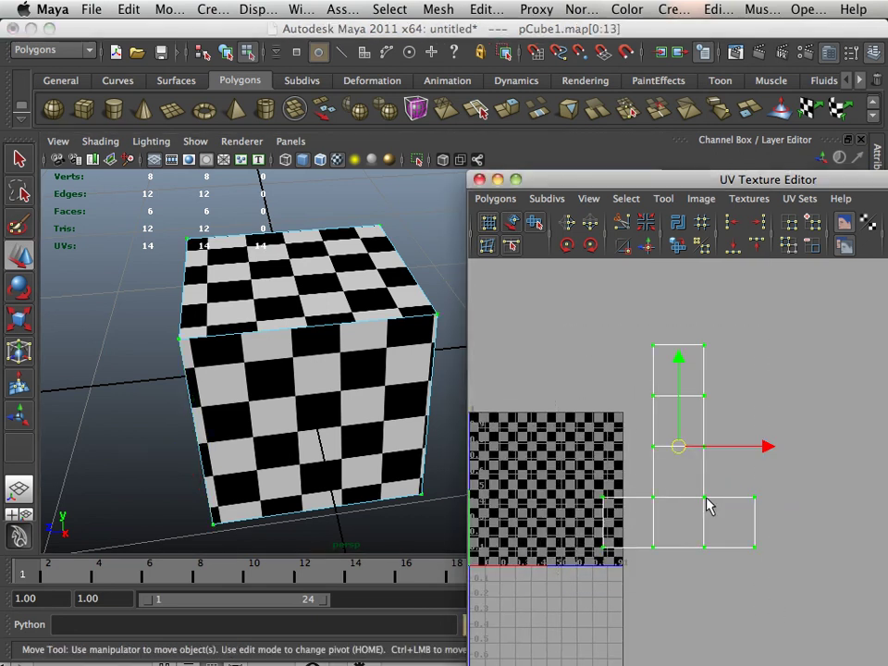
Step: Lay out the selected UVs within the full 0 to 1 square, using uniform scaling, no rotation and the 2048 Map spacing preset
{"action": "left_click", "coordinate": [495, 198]}
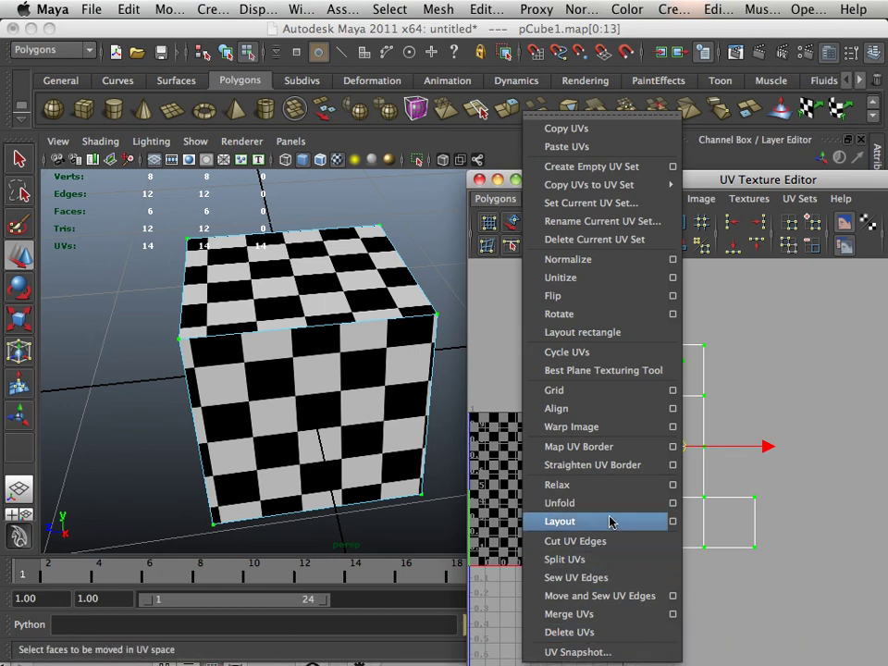
{"action": "left_click", "coordinate": [673, 522]}
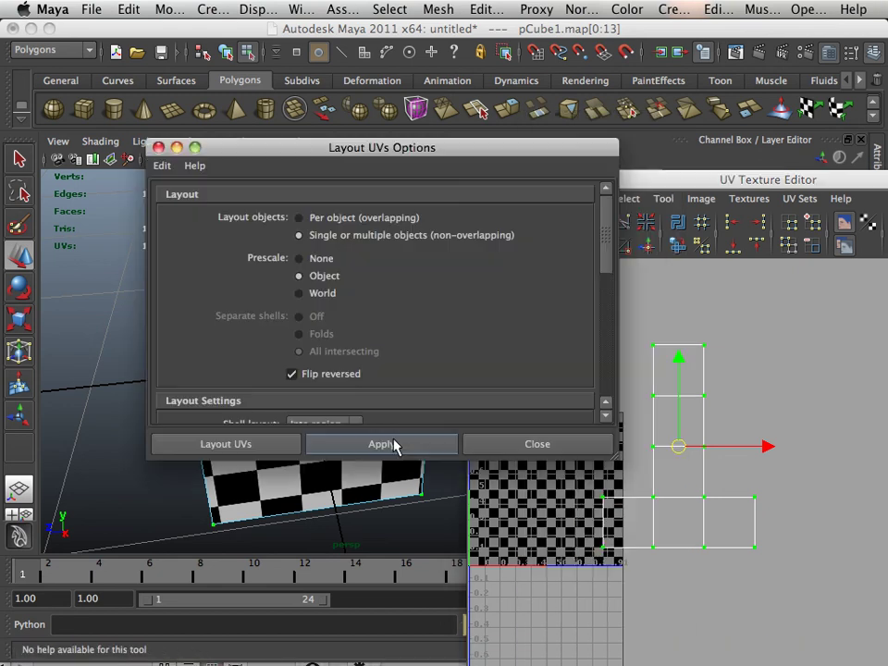
{"action": "left_click_drag", "start_coordinate": [606, 249], "coordinate": [611, 370]}
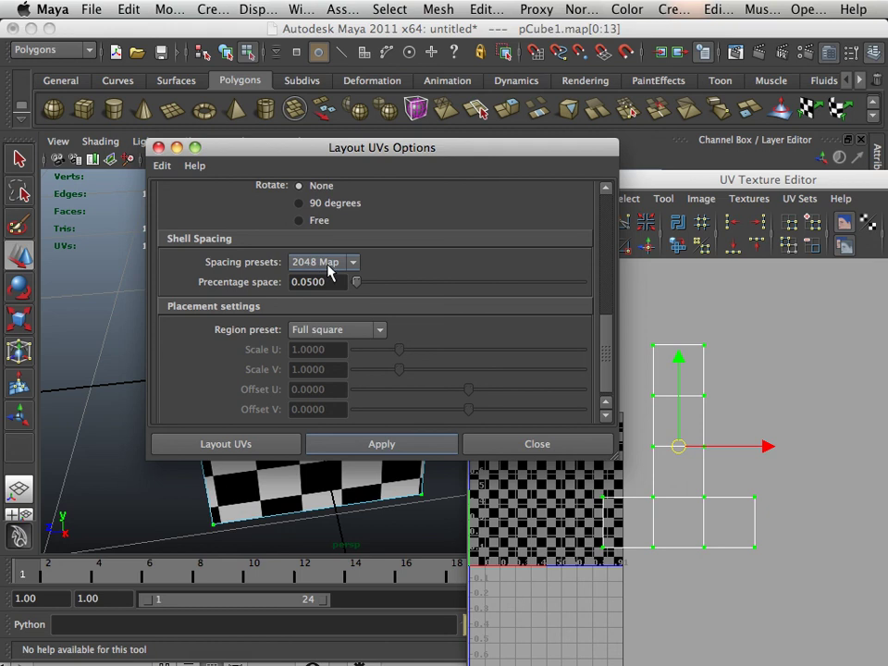
{"action": "left_click_drag", "start_coordinate": [608, 341], "coordinate": [569, 303]}
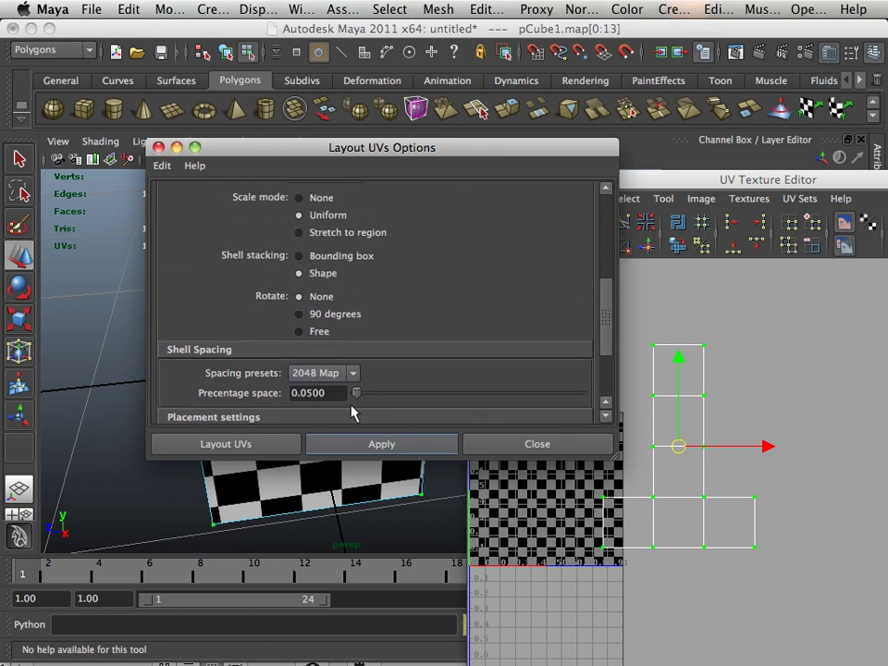
{"action": "left_click", "coordinate": [374, 453]}
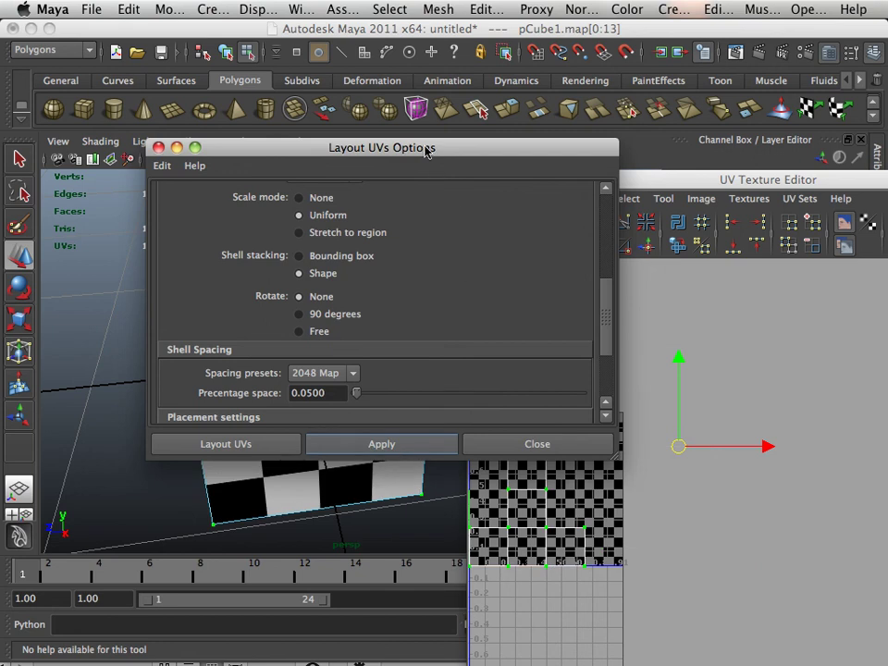
{"action": "left_click_drag", "start_coordinate": [428, 149], "coordinate": [812, 559]}
{"action": "middle_click_drag", "start_coordinate": [535, 420], "coordinate": [668, 357], "text": "alt"}
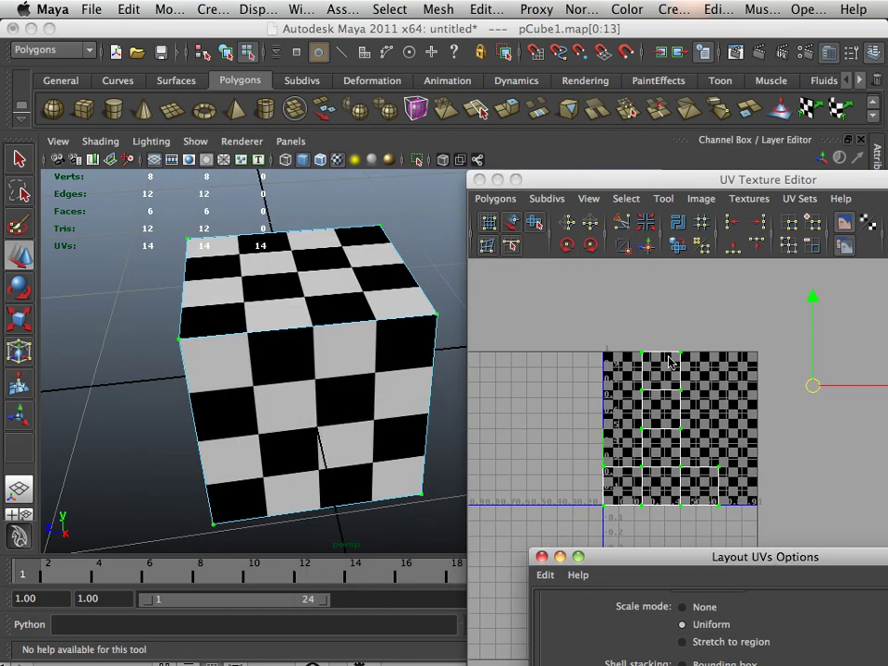
{"action": "right_click_drag", "start_coordinate": [652, 354], "coordinate": [775, 474], "text": "alt"}
{"action": "middle_click_drag", "start_coordinate": [688, 468], "coordinate": [762, 466], "text": "alt"}
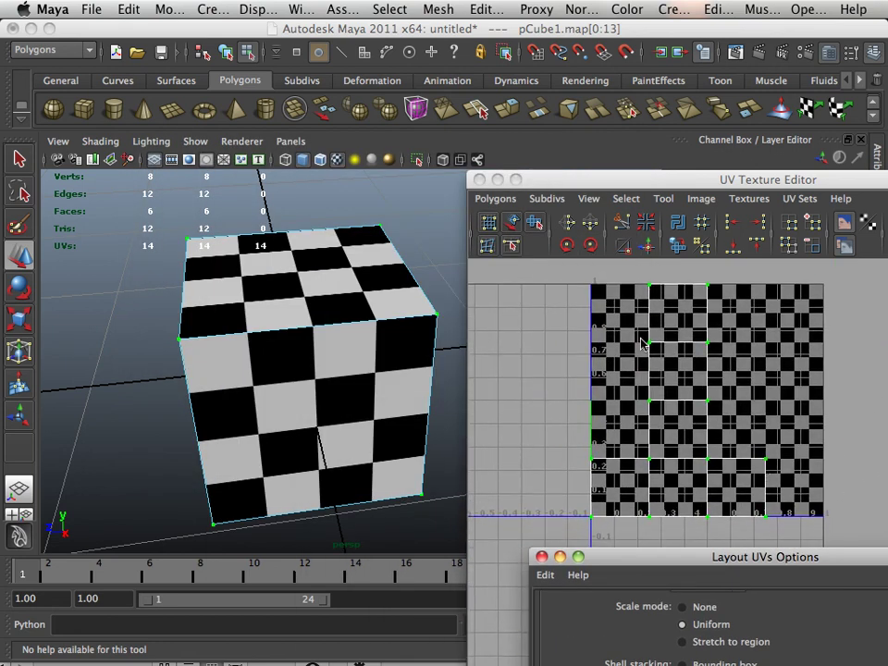
Step: Uncover more of the perspective view and examine how the checks meet across the cube's top and side edges
{"action": "left_click_drag", "start_coordinate": [308, 326], "coordinate": [293, 302], "text": "alt"}
{"action": "right_click_drag", "start_coordinate": [293, 301], "coordinate": [244, 357], "text": "alt"}
{"action": "left_click_drag", "start_coordinate": [569, 182], "coordinate": [413, 418]}
{"action": "right_click_drag", "start_coordinate": [417, 339], "coordinate": [229, 298], "text": "alt"}
{"action": "middle_click_drag", "start_coordinate": [229, 296], "coordinate": [237, 252], "text": "alt"}
{"action": "left_click_drag", "start_coordinate": [237, 253], "coordinate": [241, 312], "text": "alt"}
{"action": "right_click_drag", "start_coordinate": [357, 310], "coordinate": [242, 289], "text": "alt"}
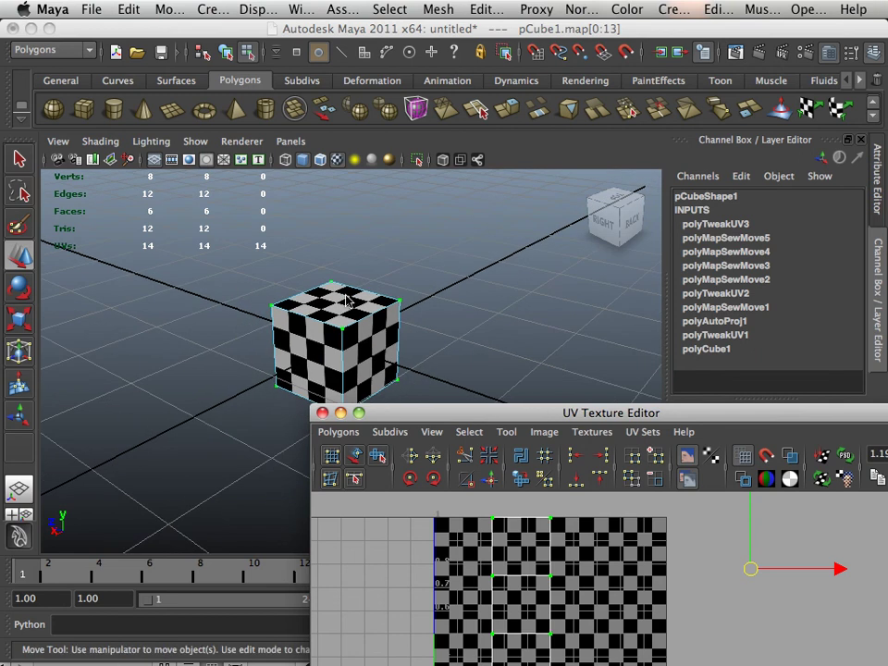
{"action": "right_click_drag", "start_coordinate": [367, 320], "coordinate": [405, 329], "text": "alt"}
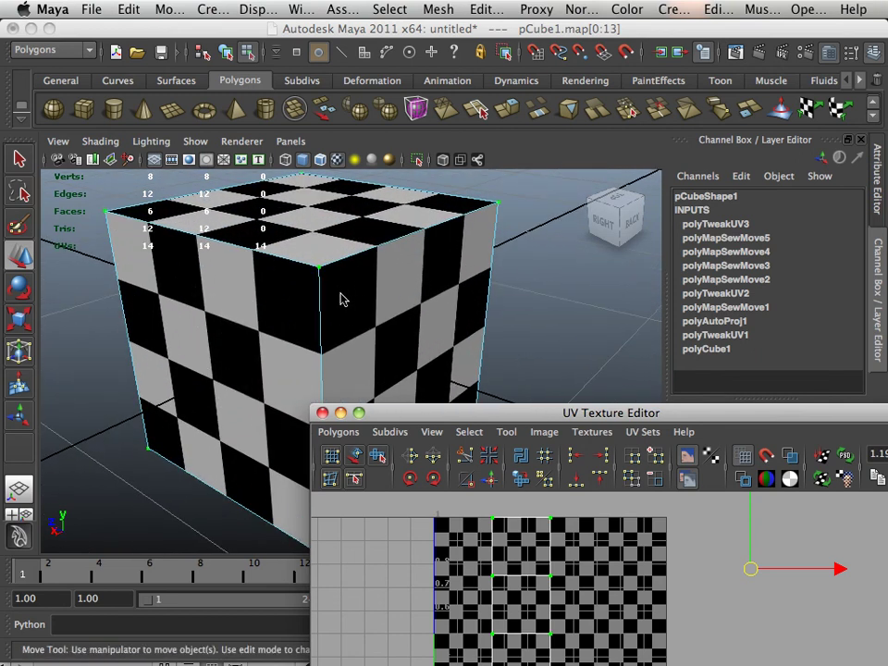
{"action": "right_click_drag", "start_coordinate": [339, 296], "coordinate": [402, 331], "text": "alt"}
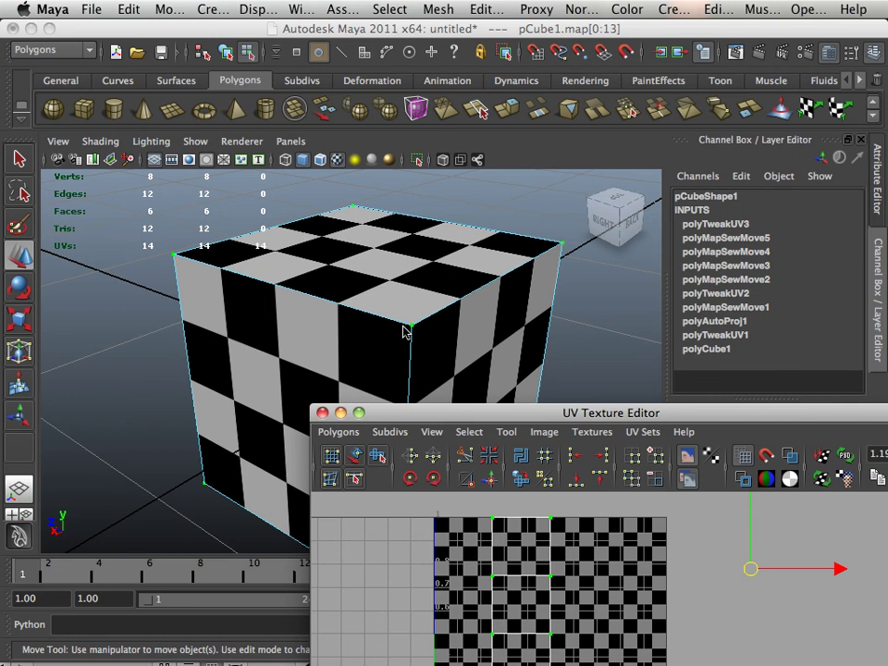